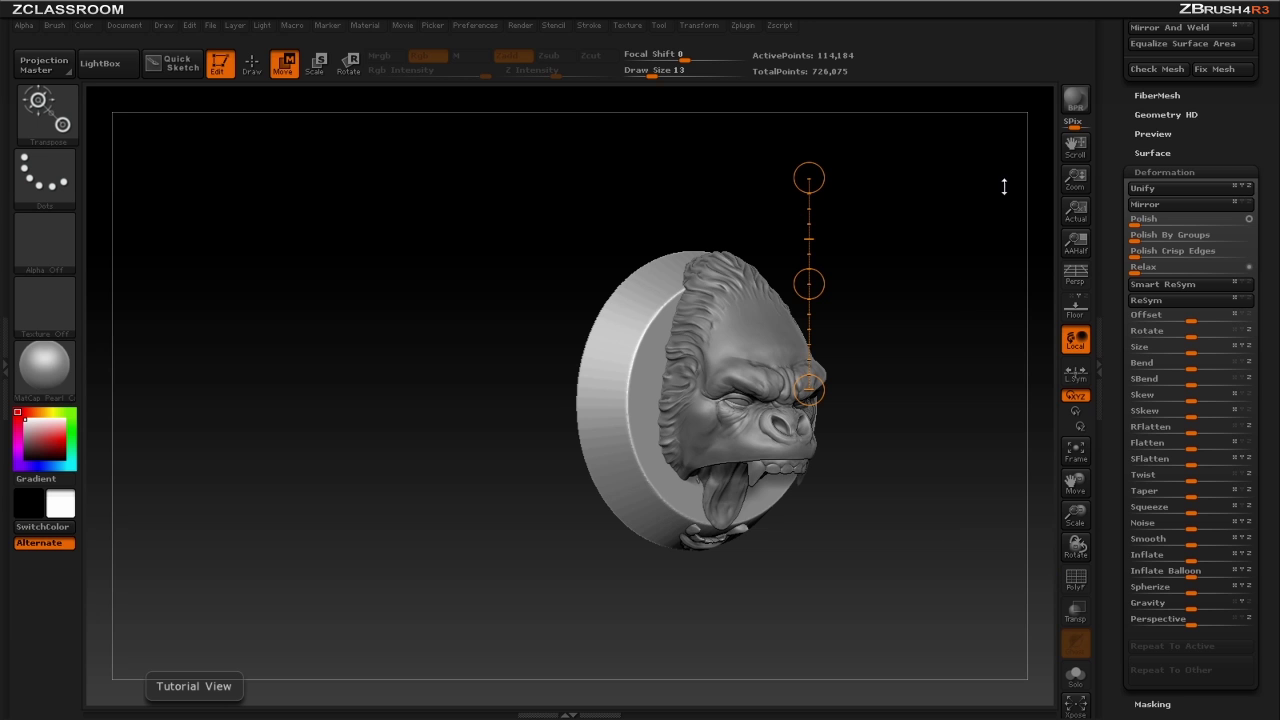
# Return to the front view in Draw mode and hide the gorilla head subtools so only the cylinder remains visible
pyautogui.keyDown('shift'); pyautogui.moveTo(940, 256); pyautogui.dragTo(923, 251); pyautogui.keyUp('shift')
pyautogui.press('q')
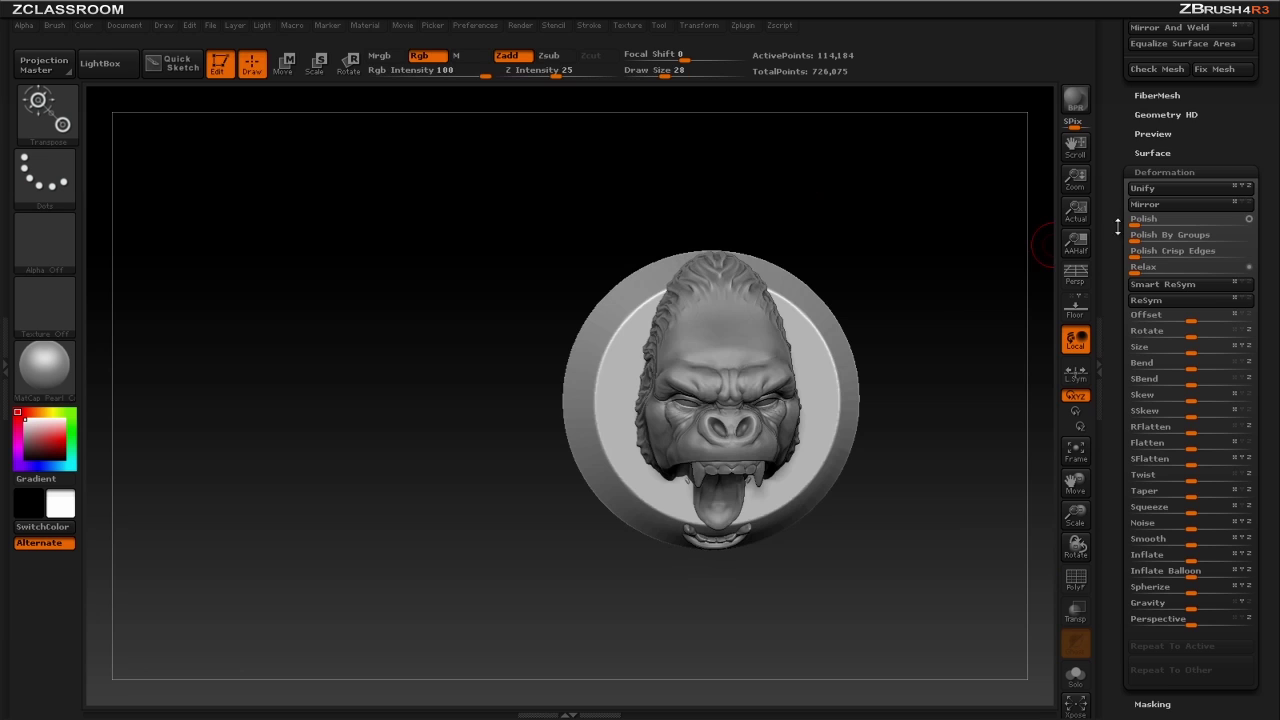
pyautogui.moveTo(1118, 226); pyautogui.dragTo(1138, 527)
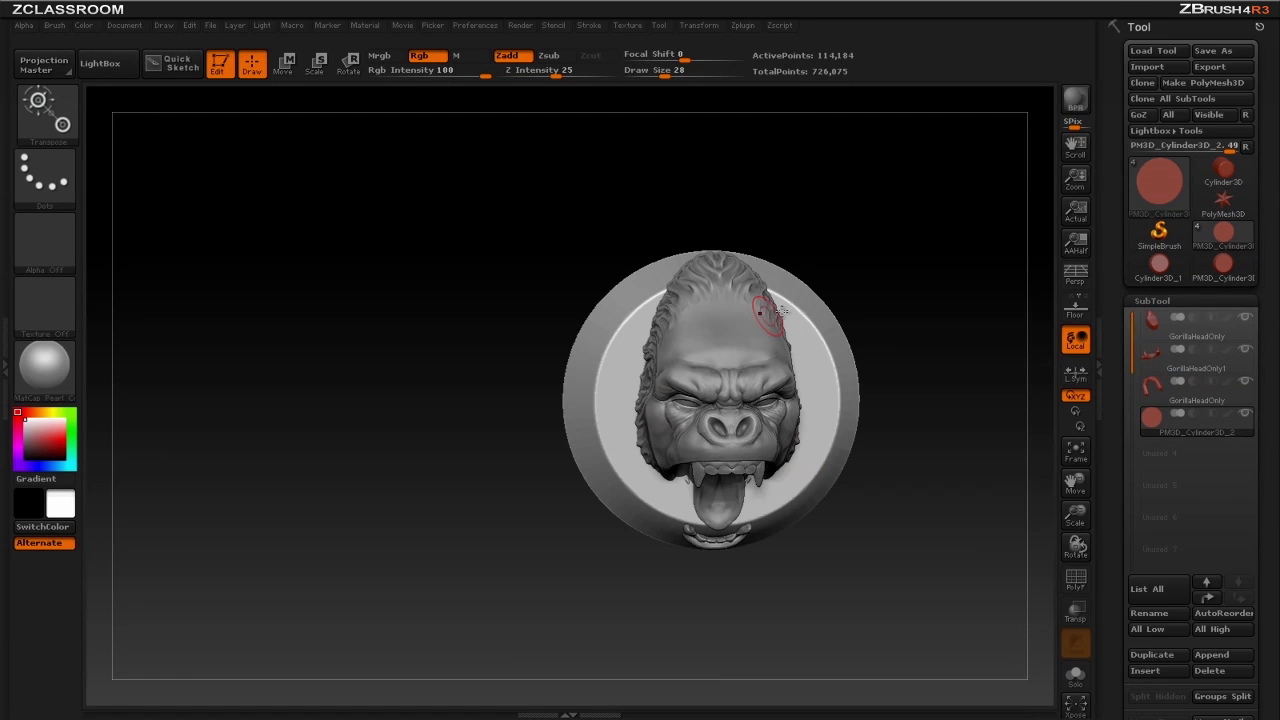
pyautogui.click(1247, 414)
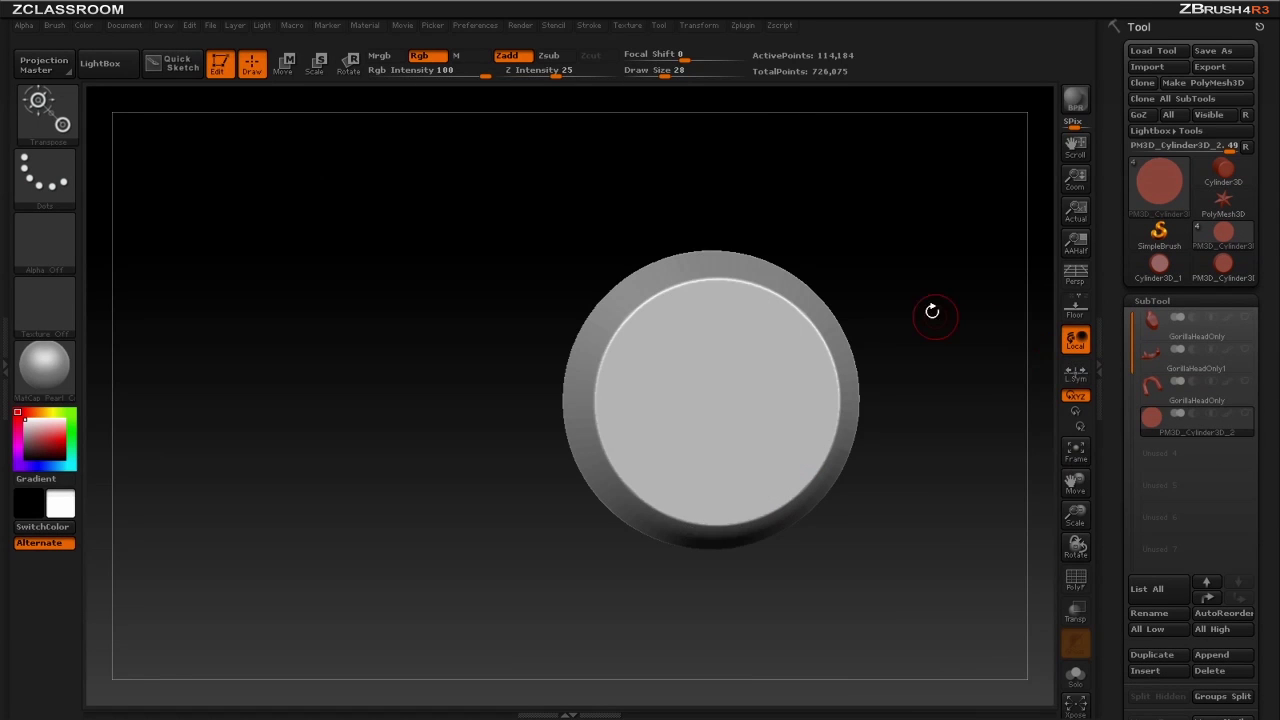
# Select the Standard brush and activate radial symmetry around the disc's central axis
pyautogui.press('b')
pyautogui.press('s')
pyautogui.press('t')
pyautogui.moveTo(934, 306); pyautogui.dragTo(965, 298)
pyautogui.press('f')
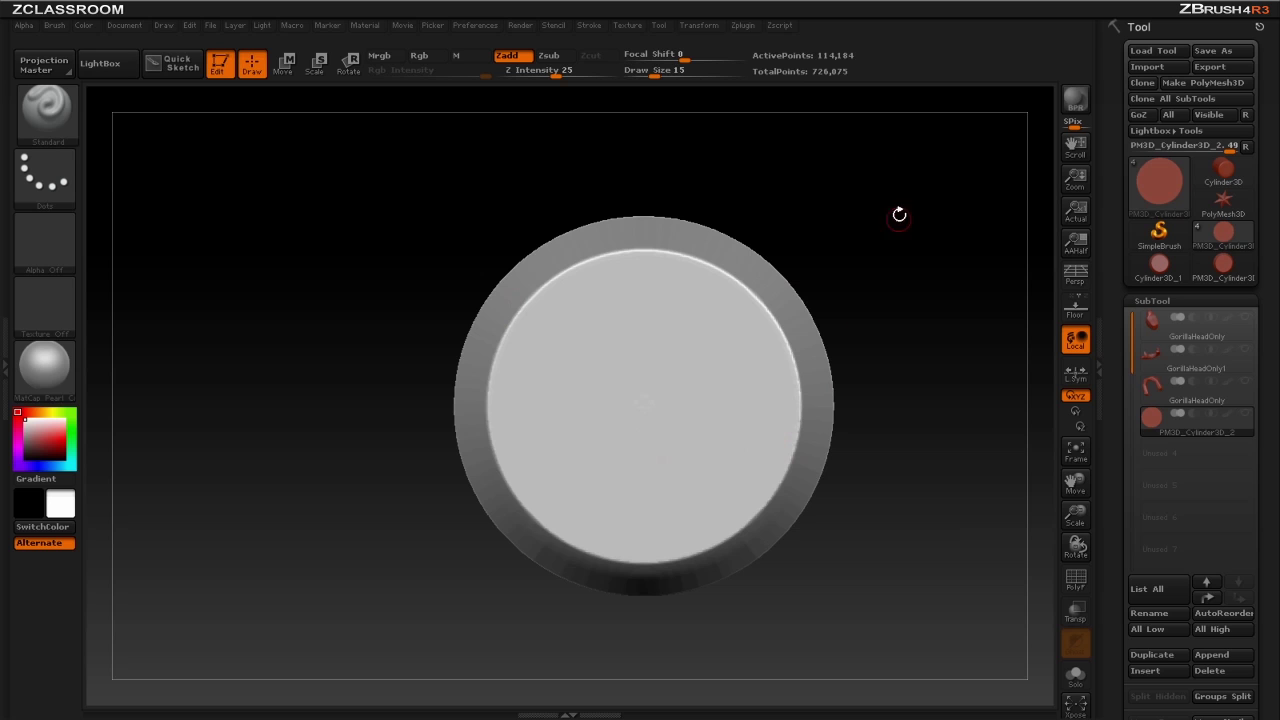
pyautogui.click(700, 25)
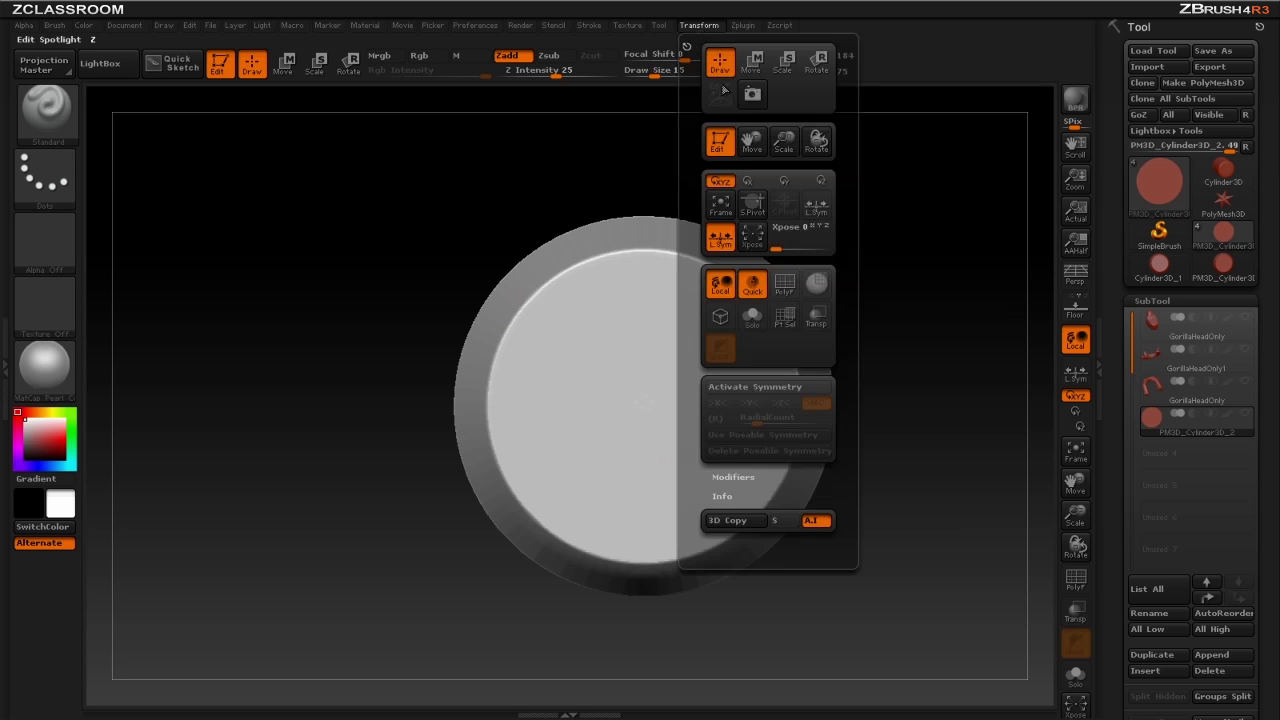
pyautogui.click(752, 385)
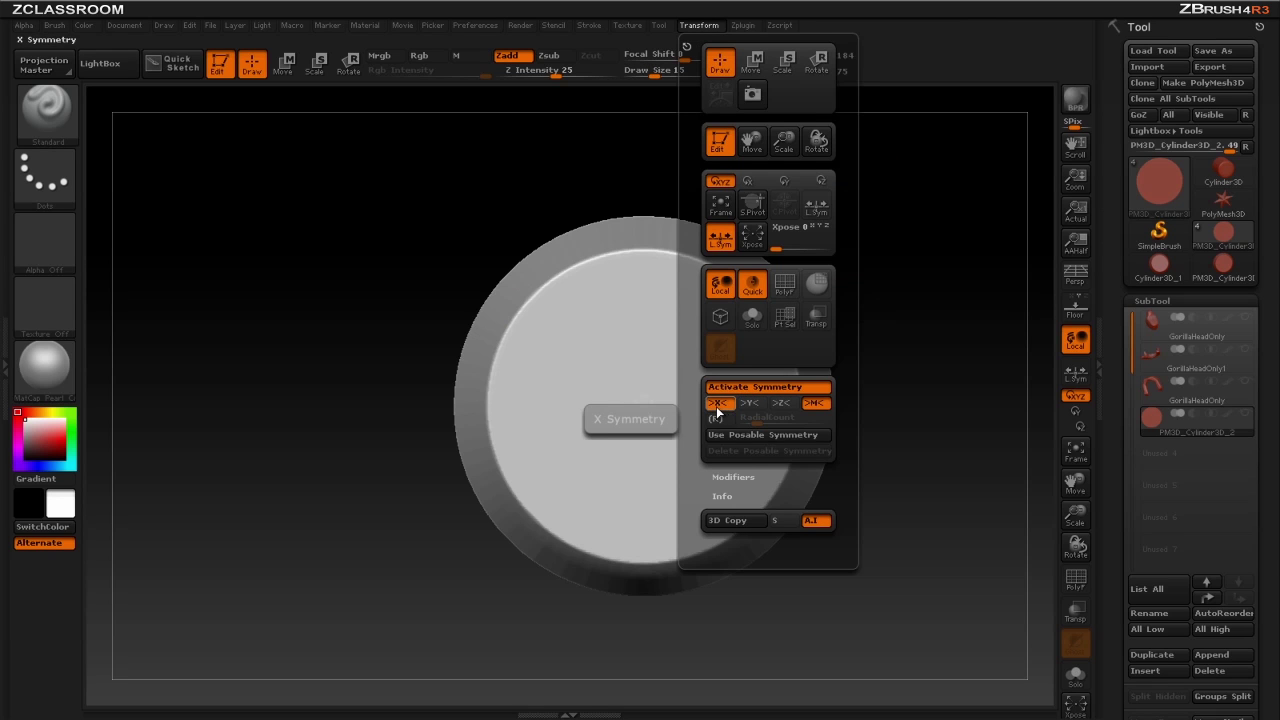
pyautogui.click(716, 418)
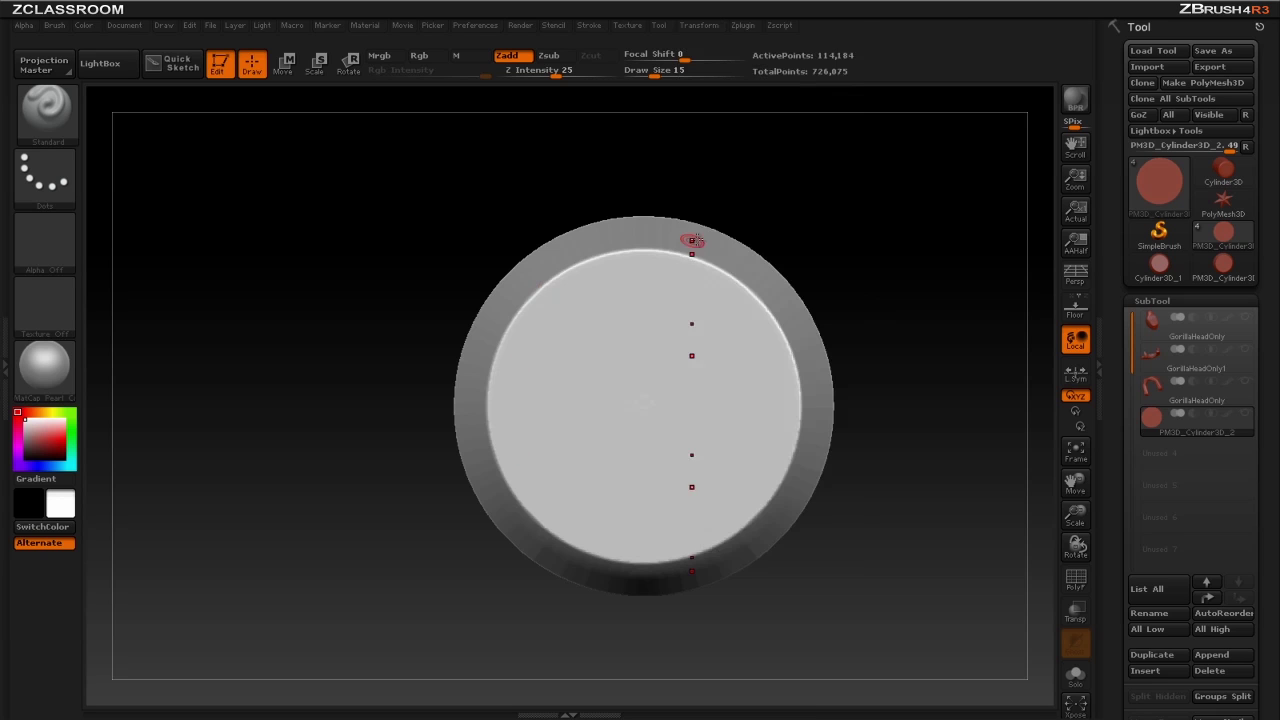
pyautogui.click(700, 25)
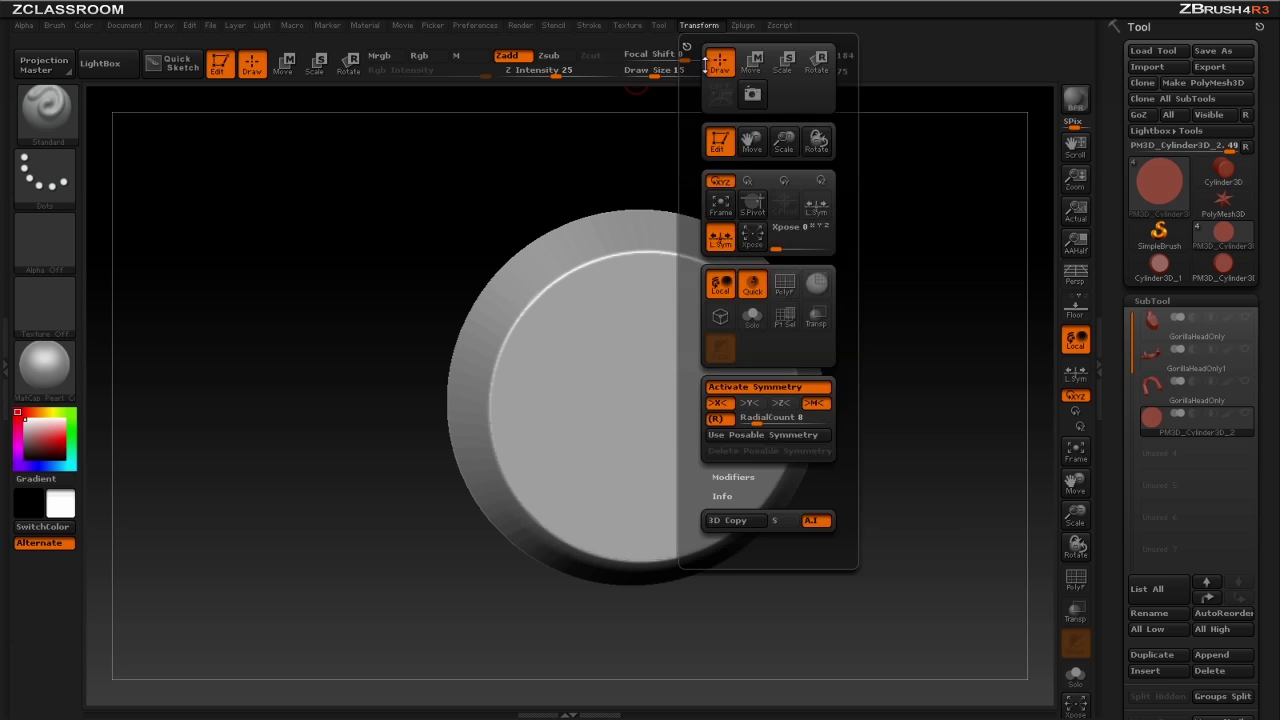
pyautogui.click(749, 404)
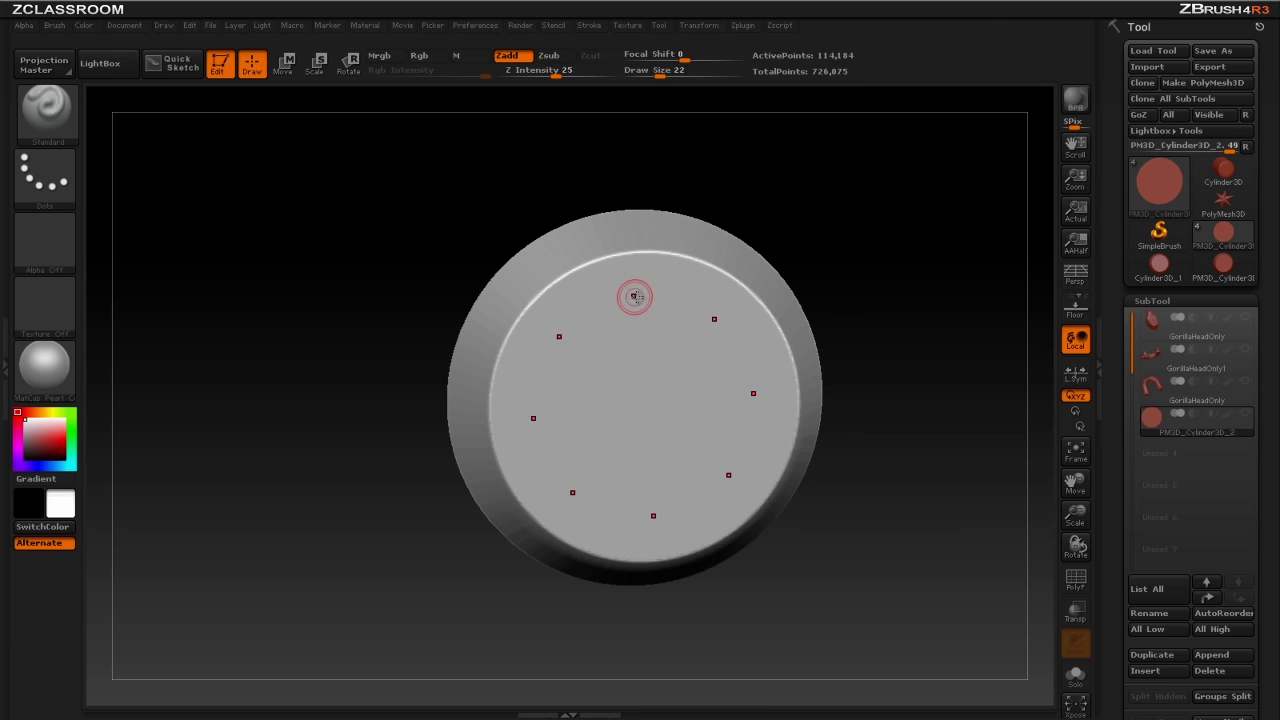
# Test the radial symmetry with a Standard brush stroke on the disc's front face and undo it
pyautogui.moveTo(634, 296)
pyautogui.mouseDown()
pyautogui.moveTo(650, 312)
pyautogui.moveTo(626, 306)
pyautogui.moveTo(636, 294)
pyautogui.mouseUp()
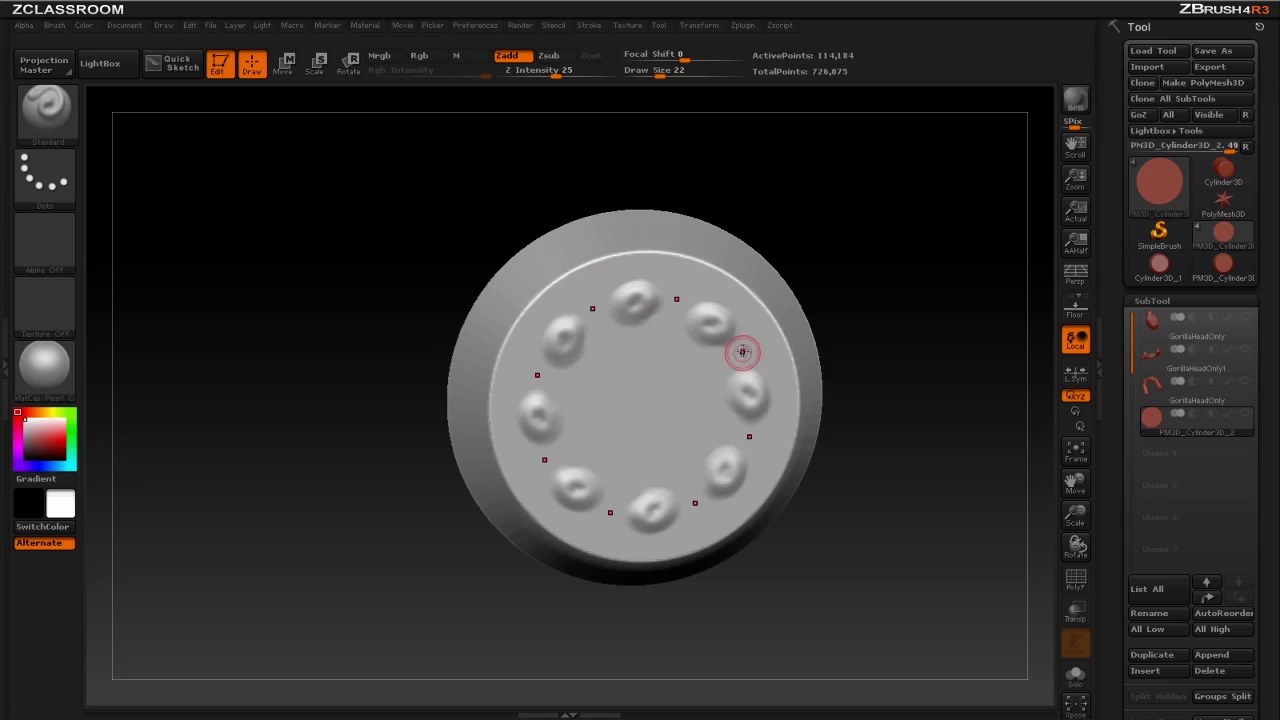
pyautogui.moveTo(786, 260)
pyautogui.mouseDown()
pyautogui.moveTo(876, 251)
pyautogui.moveTo(834, 252)
pyautogui.mouseUp()
pyautogui.hotkey('ctrl', 'z')
pyautogui.press('s')
pyautogui.moveTo(838, 254)
pyautogui.mouseDown()
pyautogui.moveTo(851, 266)
pyautogui.moveTo(839, 265)
pyautogui.mouseUp()
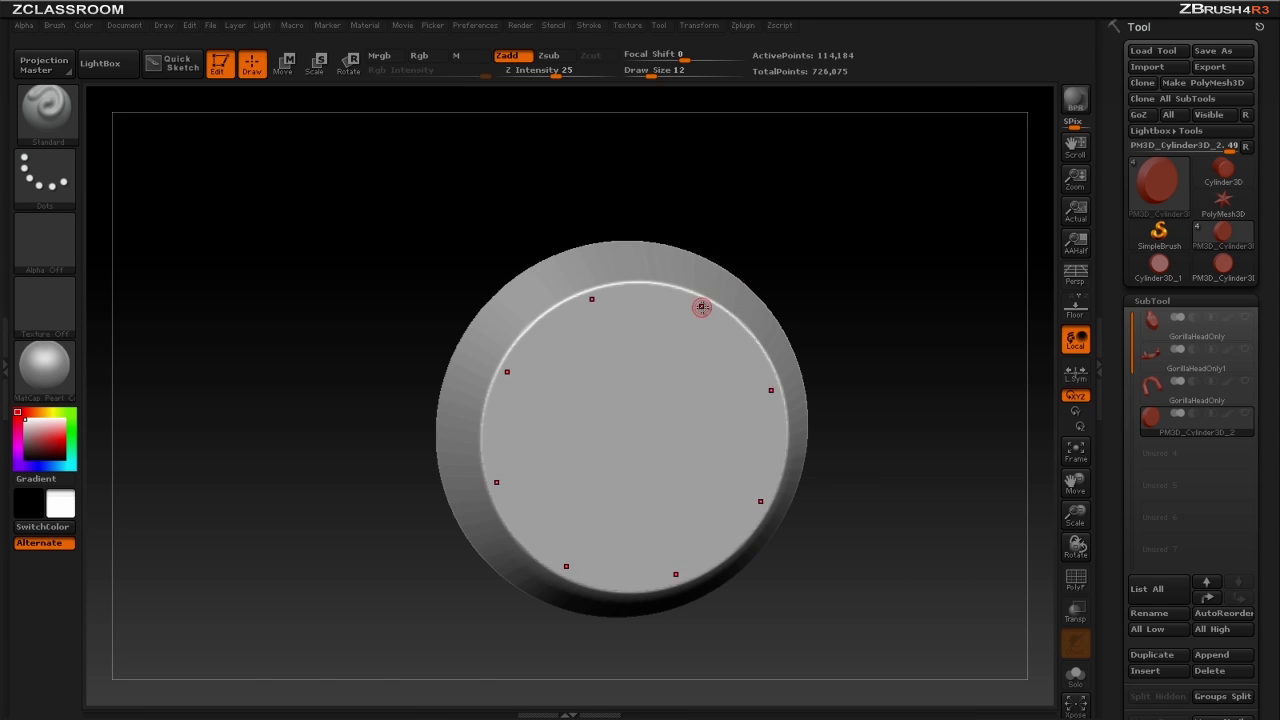
# Insert a ring of spheres around the disc's bevelled rim with the InsertSphere brush at draw size 24
pyautogui.press('b')
pyautogui.press('i')
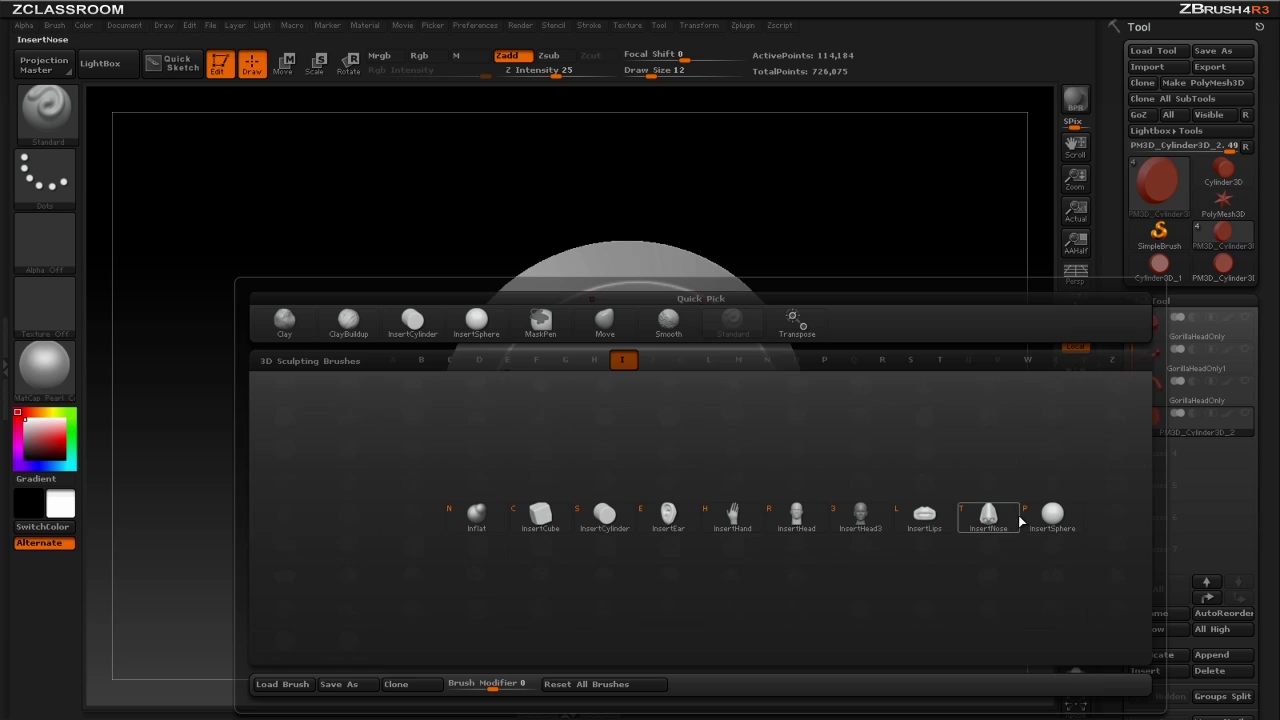
pyautogui.click(1052, 517)
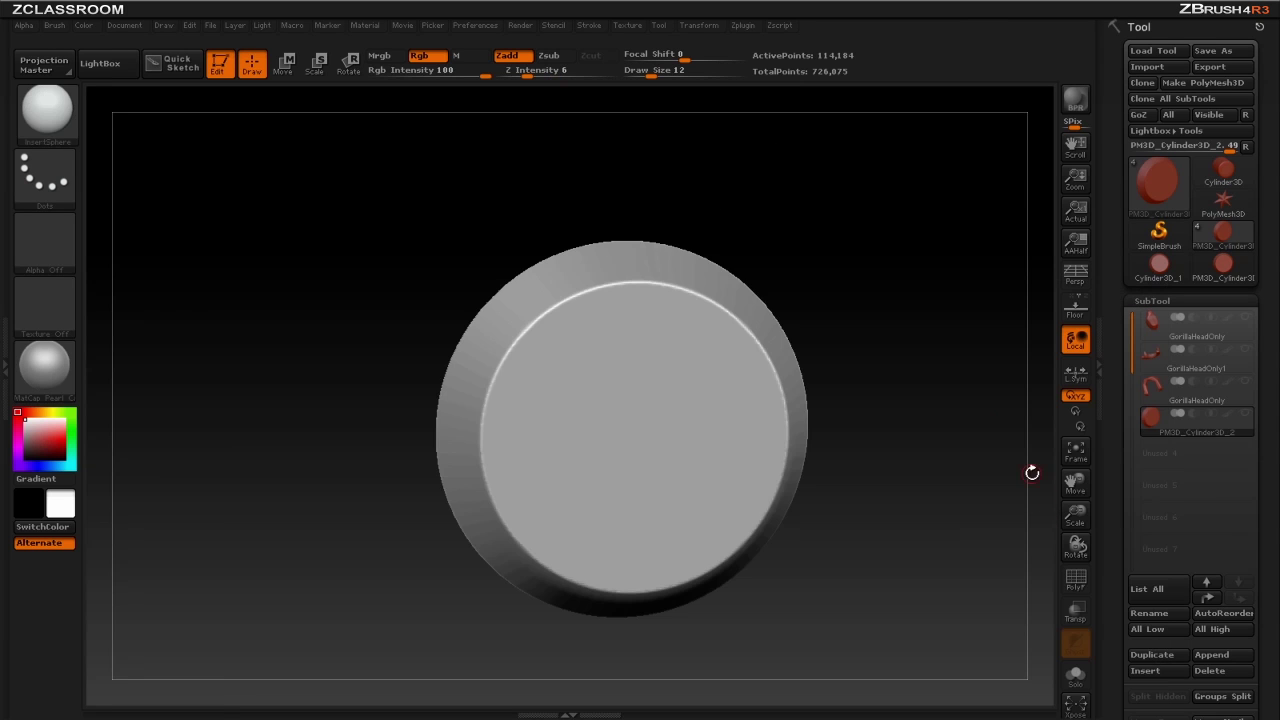
pyautogui.moveTo(780, 214)
pyautogui.keyDown('alt'); pyautogui.mouseDown()
pyautogui.moveTo(754, 230)
pyautogui.moveTo(814, 200)
pyautogui.moveTo(810, 228)
pyautogui.mouseUp(); pyautogui.keyUp('alt')
pyautogui.press(']')
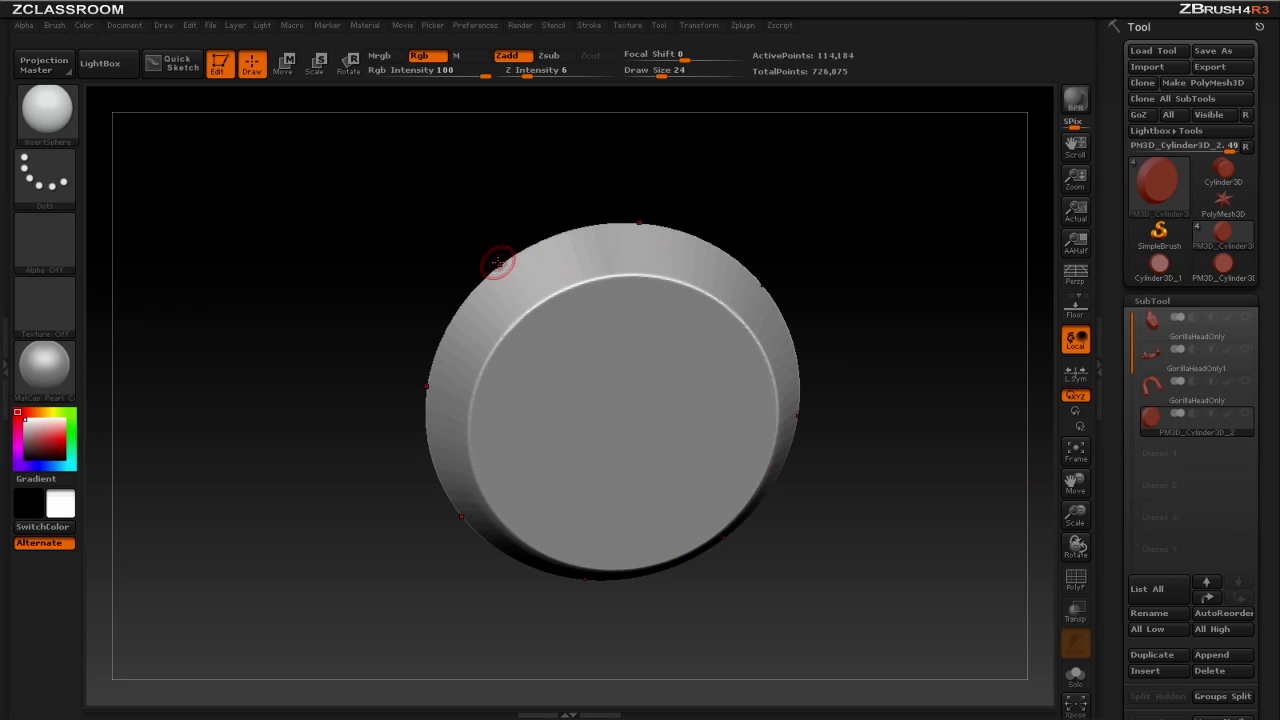
pyautogui.moveTo(532, 279); pyautogui.dragTo(538, 288)
pyautogui.moveTo(886, 260); pyautogui.dragTo(890, 224)
pyautogui.moveTo(802, 274); pyautogui.dragTo(807, 245)
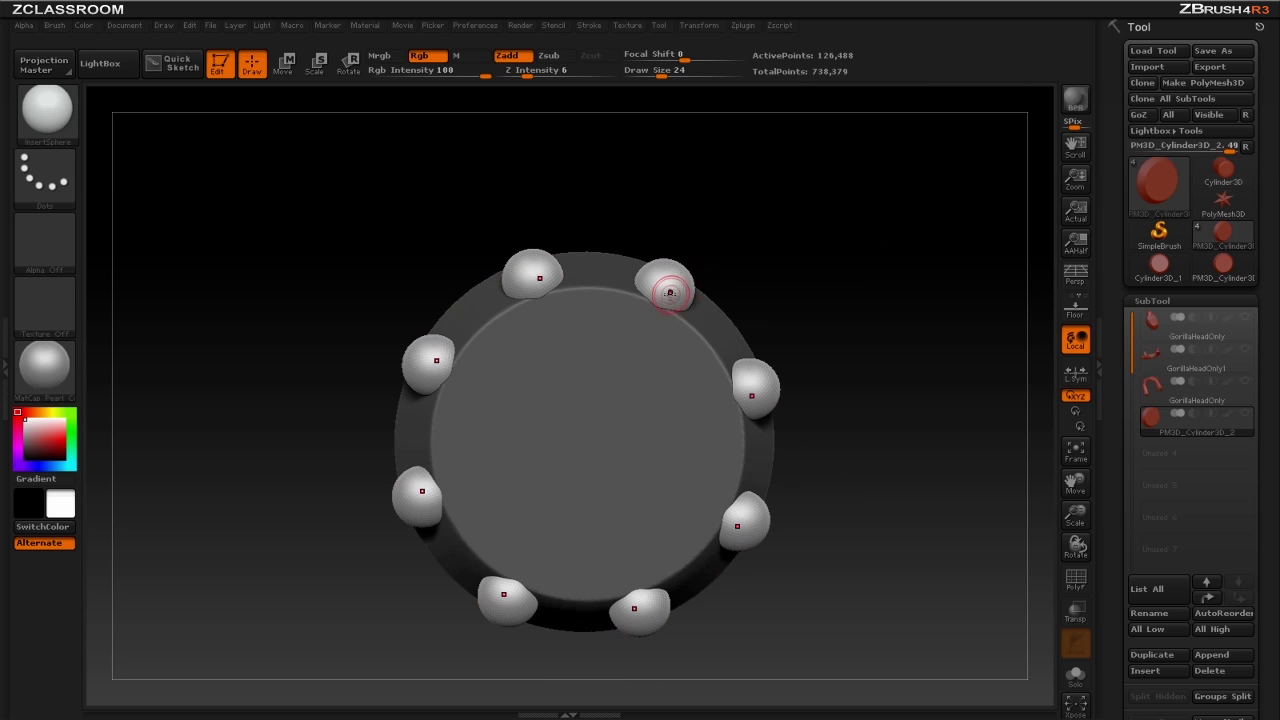
# Move the inserted spheres outward from the rim with the Move transpose line and return to Draw mode
pyautogui.press('w')
pyautogui.moveTo(666, 277); pyautogui.dragTo(705, 194)
pyautogui.moveTo(683, 243)
pyautogui.mouseDown()
pyautogui.moveTo(701, 222)
pyautogui.moveTo(697, 234)
pyautogui.mouseUp()
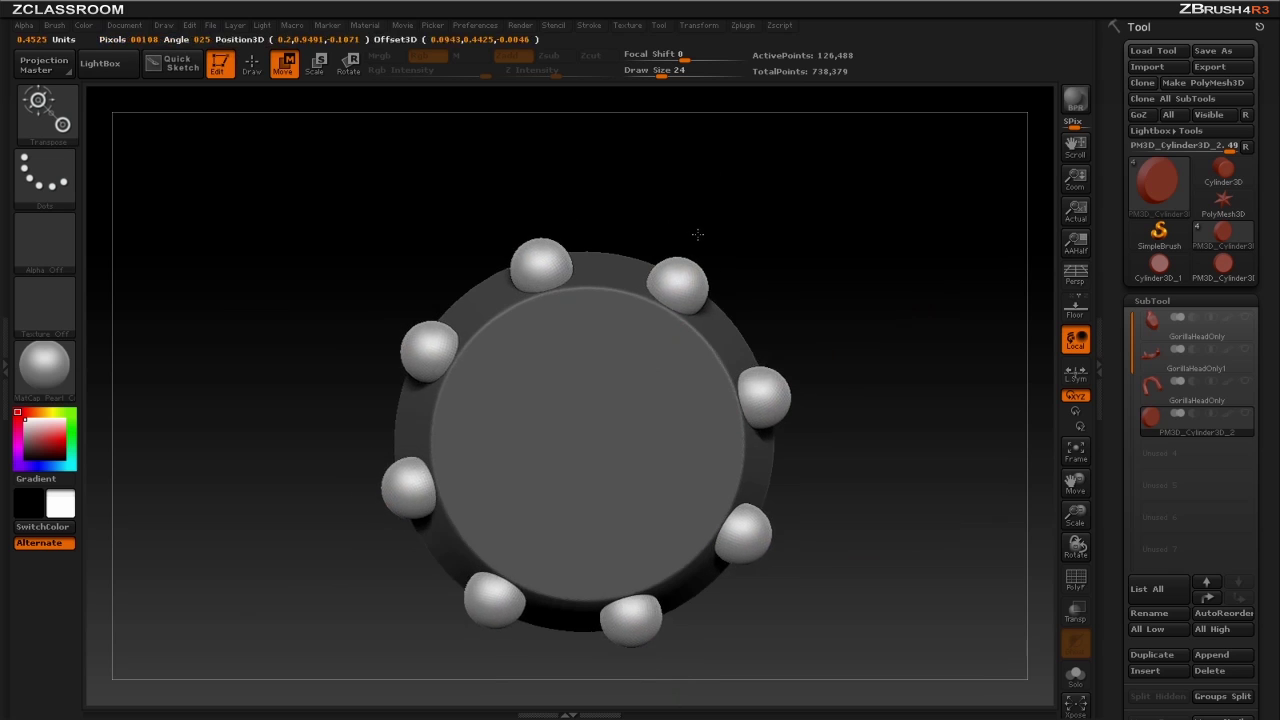
pyautogui.moveTo(850, 243); pyautogui.dragTo(740, 248)
pyautogui.moveTo(710, 277); pyautogui.dragTo(796, 243)
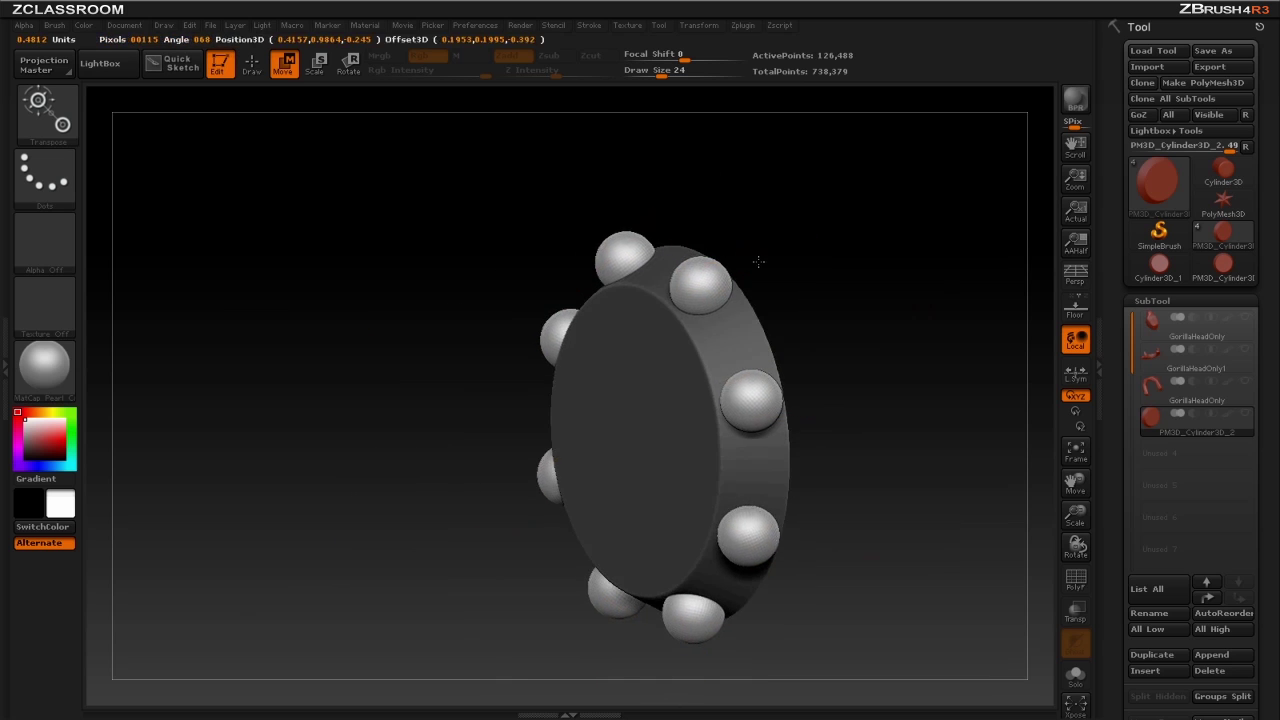
pyautogui.press('q')
# Pull pointed spikes out of the rim spheres with the Move brush to make them star-shaped
pyautogui.moveTo(871, 266)
pyautogui.mouseDown()
pyautogui.moveTo(686, 280)
pyautogui.moveTo(702, 273)
pyautogui.mouseUp()
pyautogui.press('b')
pyautogui.press('m')
pyautogui.press('v')
pyautogui.moveTo(698, 268); pyautogui.dragTo(718, 220)
pyautogui.moveTo(706, 297)
pyautogui.mouseDown()
pyautogui.moveTo(726, 308)
pyautogui.moveTo(652, 256)
pyautogui.mouseUp()
pyautogui.moveTo(840, 235)
pyautogui.mouseDown()
pyautogui.moveTo(891, 227)
pyautogui.moveTo(845, 230)
pyautogui.mouseUp()
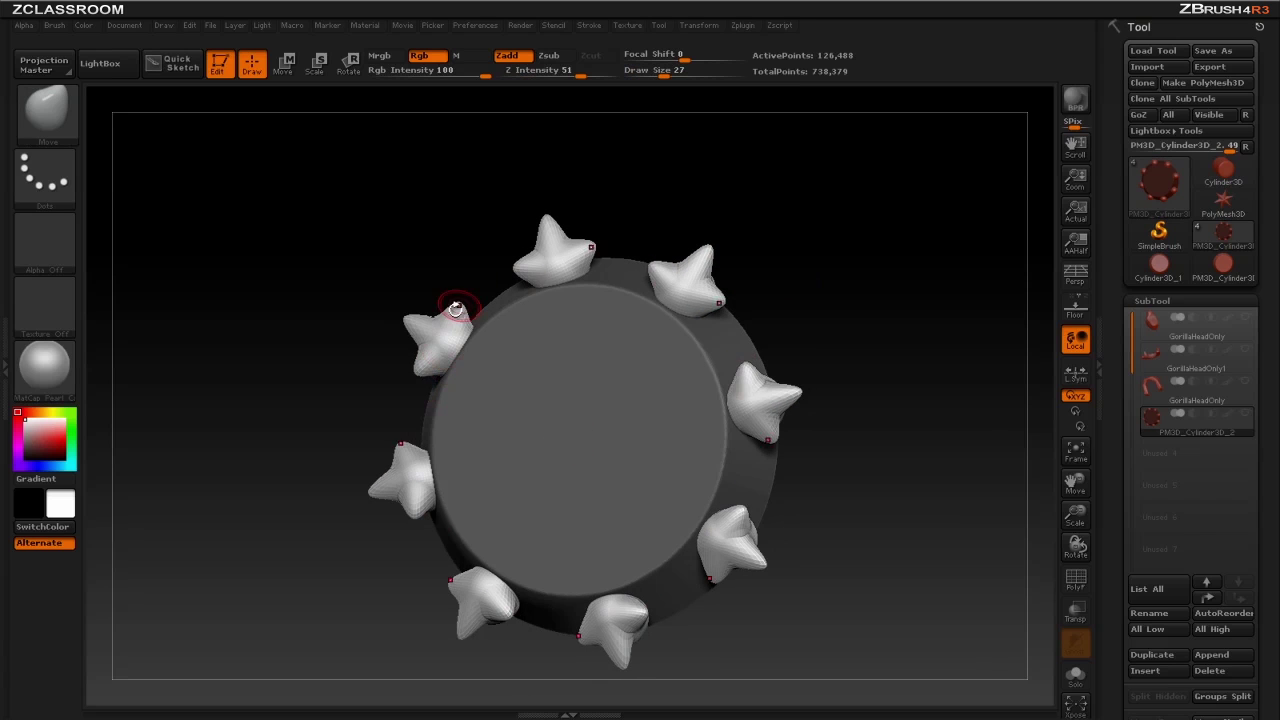
# With the polyframe displayed, clear the mask and remesh with DynaMesh to fuse the spiked shapes into the disc
pyautogui.click(1076, 579)
pyautogui.moveTo(1114, 535); pyautogui.dragTo(1132, 207)
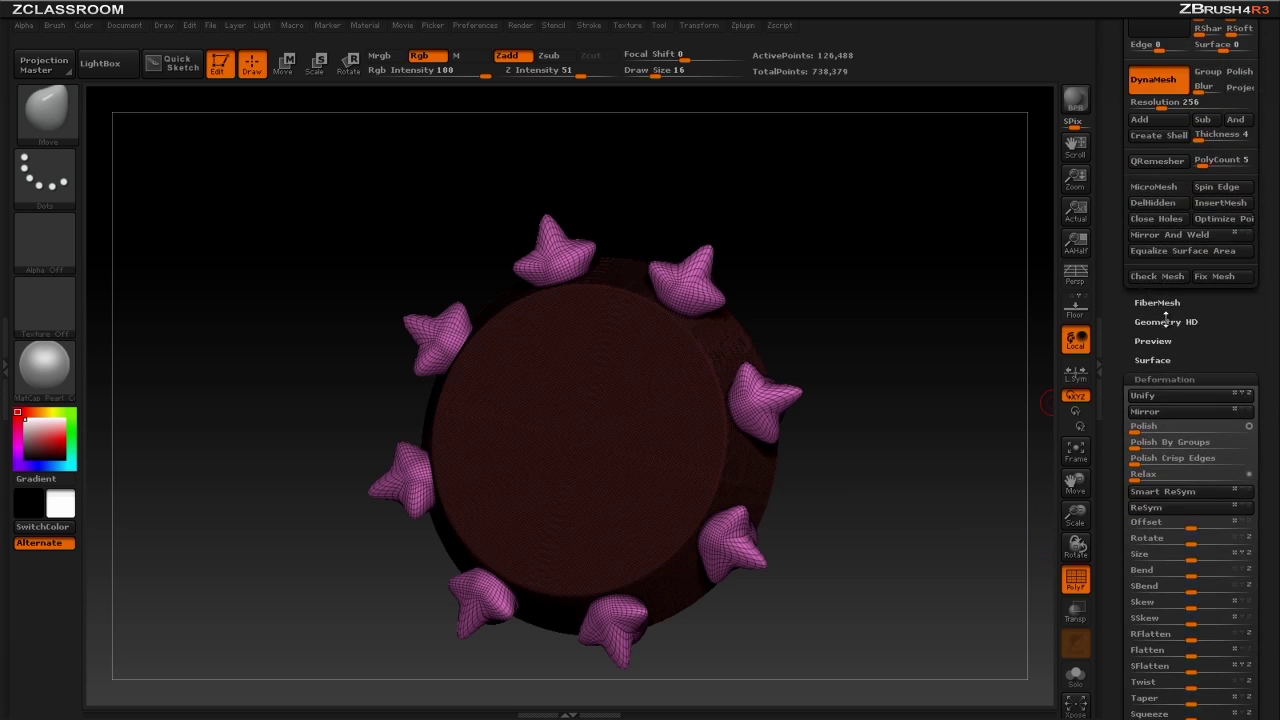
pyautogui.click(1140, 378)
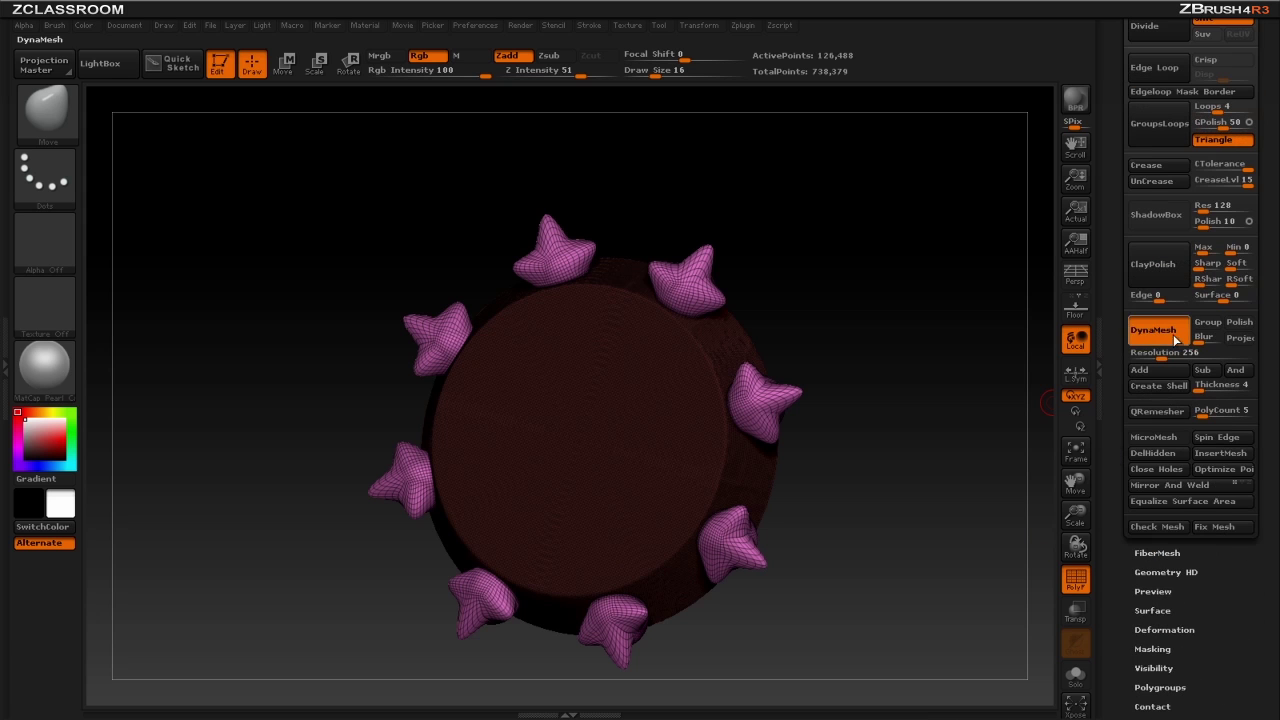
pyautogui.moveTo(929, 296); pyautogui.dragTo(830, 264)
pyautogui.press('ctrl')
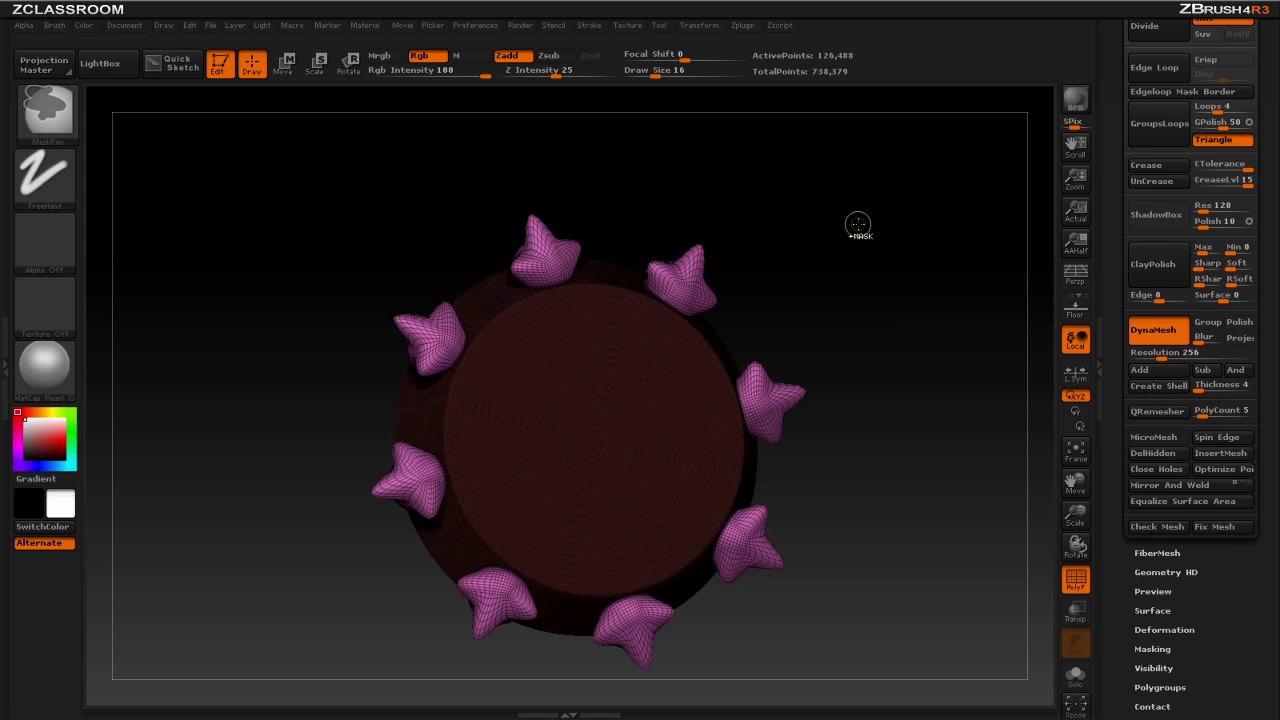
pyautogui.keyDown('ctrl'); pyautogui.moveTo(866, 207); pyautogui.dragTo(900, 240); pyautogui.keyUp('ctrl')
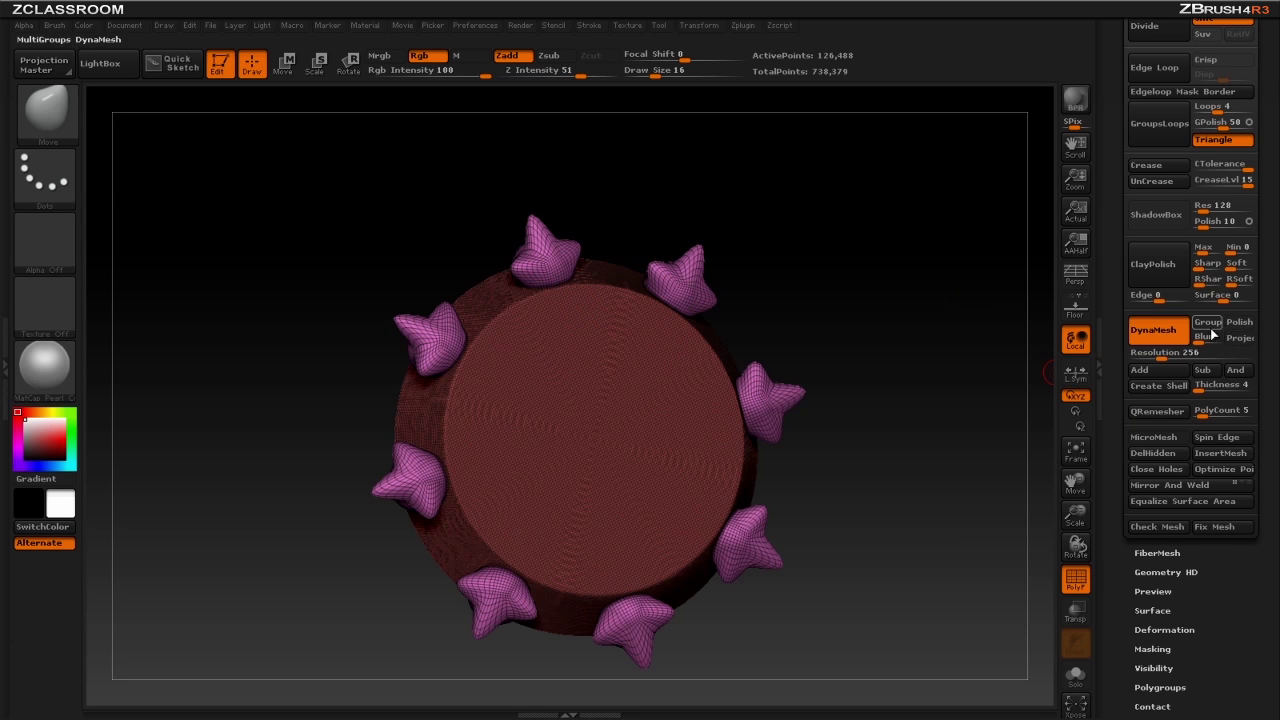
pyautogui.press('ctrl')
pyautogui.keyDown('ctrl'); pyautogui.moveTo(898, 232); pyautogui.dragTo(970, 368); pyautogui.keyUp('ctrl')
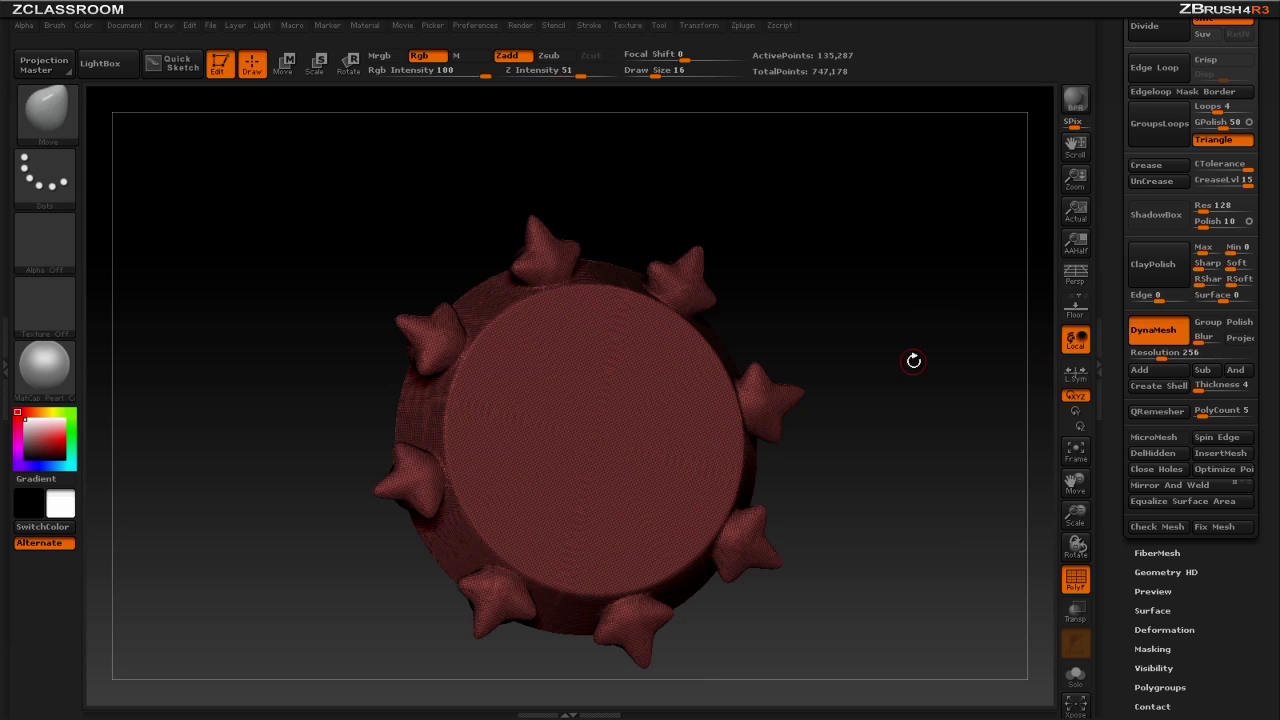
# Switch to the Standard brush and run DynaMesh again on the fused disc
pyautogui.moveTo(849, 241); pyautogui.dragTo(550, 296)
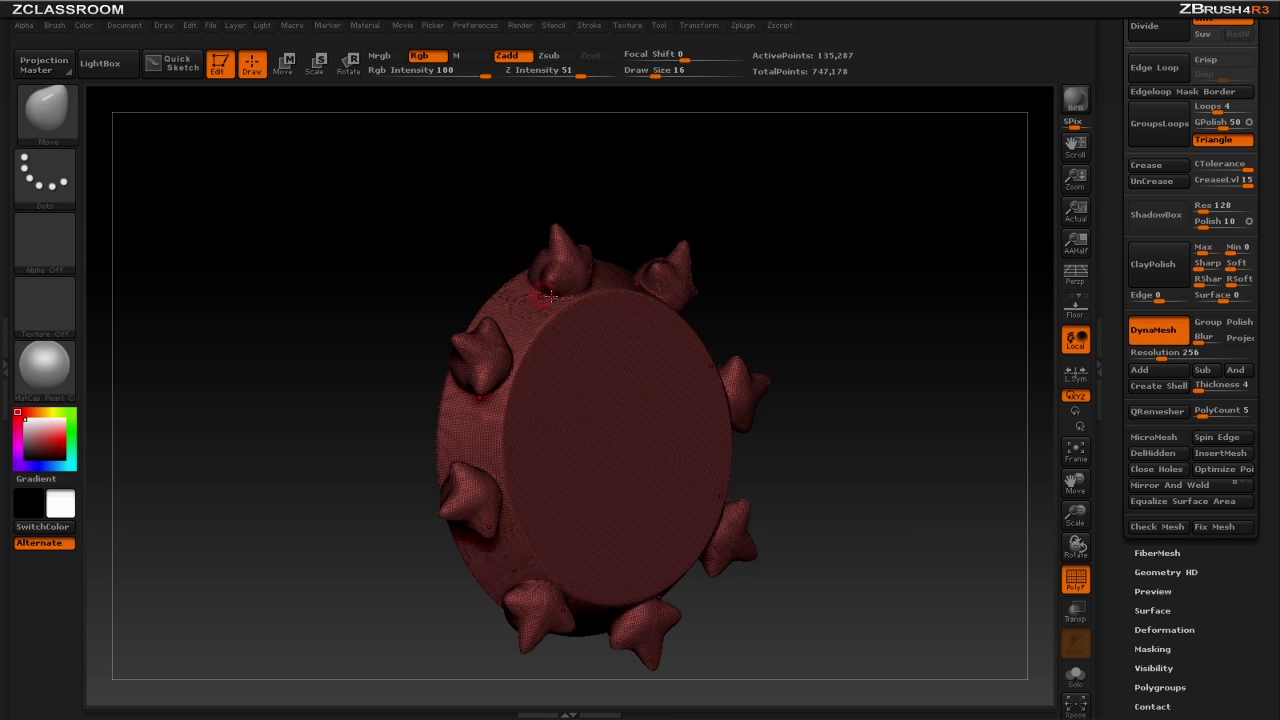
pyautogui.moveTo(848, 270)
pyautogui.keyDown('shift'); pyautogui.mouseDown()
pyautogui.moveTo(823, 264)
pyautogui.moveTo(871, 277)
pyautogui.moveTo(854, 291)
pyautogui.moveTo(843, 262)
pyautogui.mouseUp(); pyautogui.keyUp('shift')
pyautogui.hotkey('ctrl', 'z')
pyautogui.press('b')
pyautogui.press('s')
pyautogui.press('t')
pyautogui.keyDown('ctrl'); pyautogui.moveTo(858, 221); pyautogui.dragTo(986, 331); pyautogui.keyUp('ctrl')
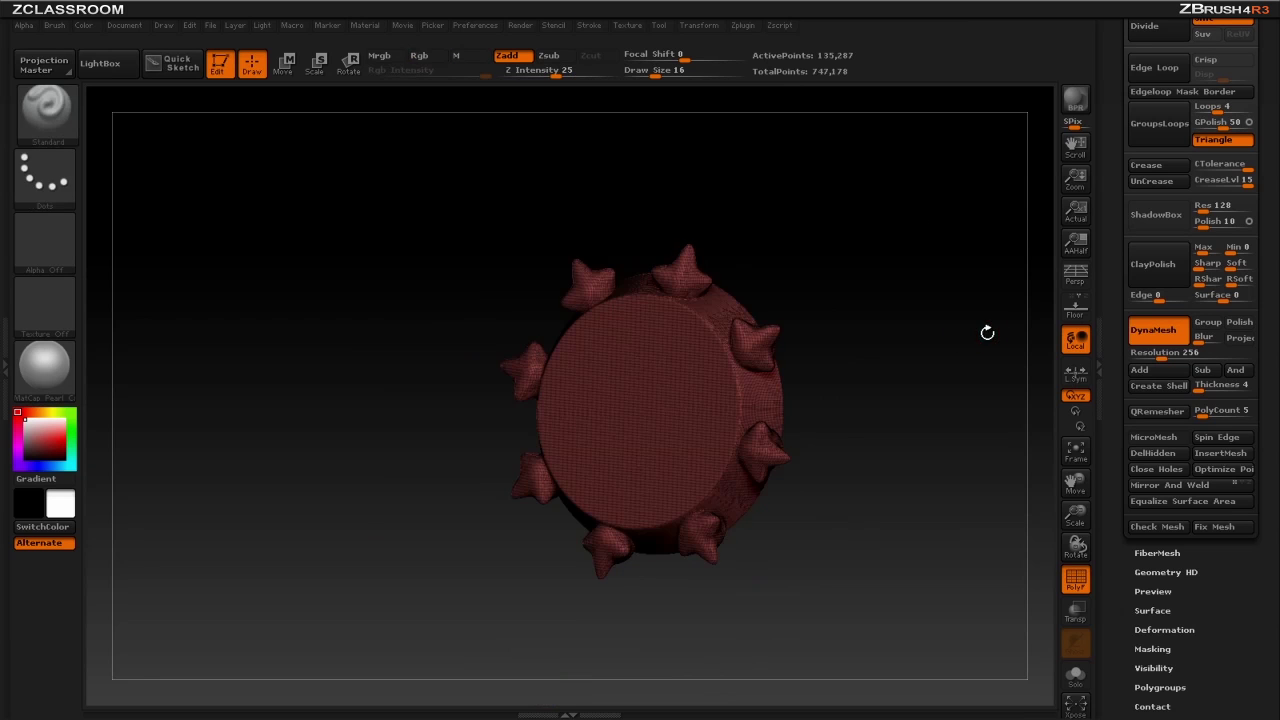
# Undo the DynaMesh fusion, the spikes and the inserted spheres back to the plain disc, and turn off the polyframe
pyautogui.hotkey('ctrl', 'z')
pyautogui.hotkey('ctrl', 'z')
pyautogui.moveTo(917, 311); pyautogui.dragTo(929, 297)
pyautogui.hotkey('ctrl', 'z')
pyautogui.hotkey('ctrl', 'z')
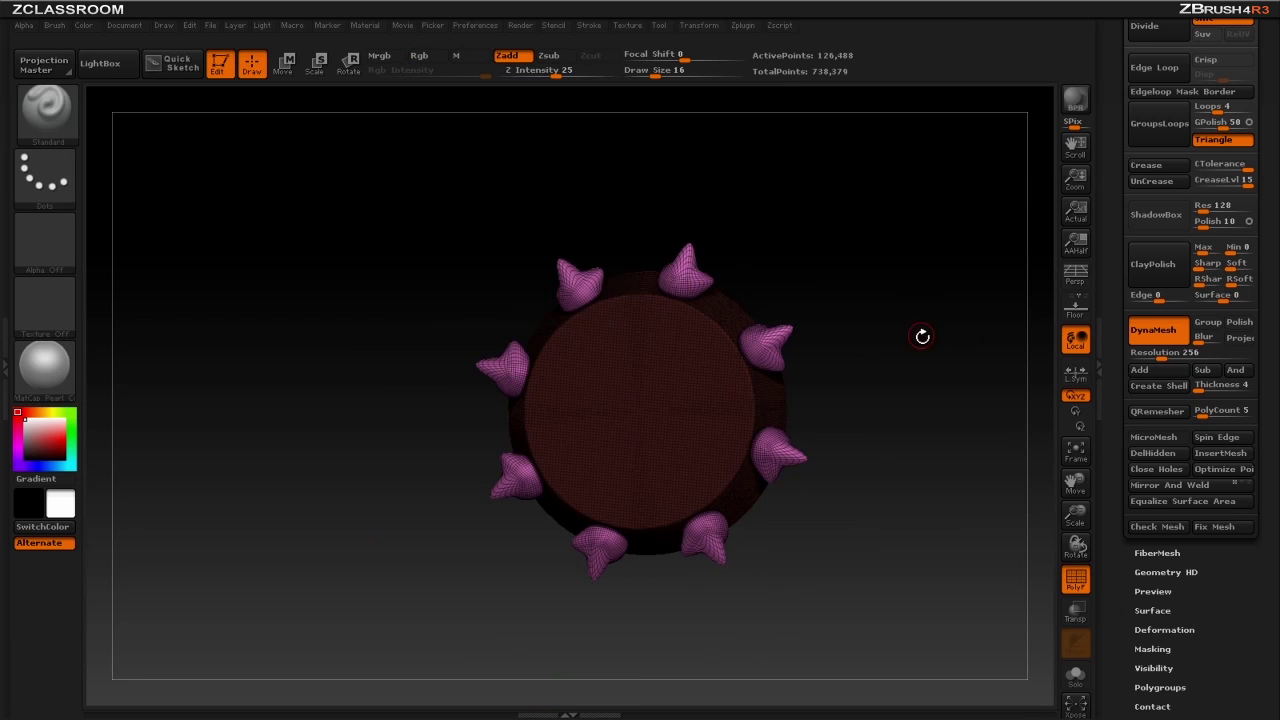
pyautogui.click(1074, 577)
pyautogui.keyDown('shift'); pyautogui.moveTo(932, 400); pyautogui.dragTo(960, 388); pyautogui.keyUp('shift')
pyautogui.hotkey('ctrl', 'z')
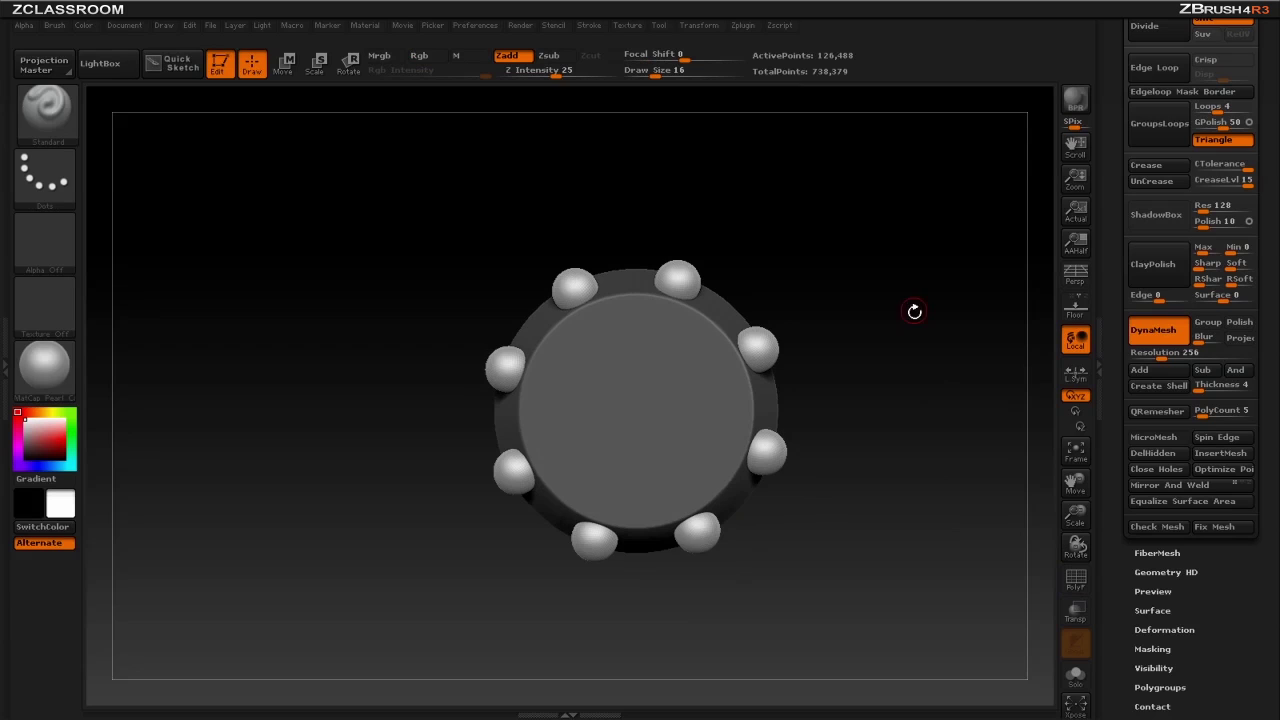
pyautogui.keyDown('alt'); pyautogui.moveTo(914, 311); pyautogui.dragTo(783, 281); pyautogui.keyUp('alt')
pyautogui.hotkey('ctrl', 'z')
pyautogui.hotkey('ctrl', 'z')
pyautogui.hotkey('ctrl', 'z')
# Insert subtractive spheres around the rim with InsertSphere at draw size 33 and remesh with DynaMesh to carve round recesses
pyautogui.press('b')
pyautogui.press('i')
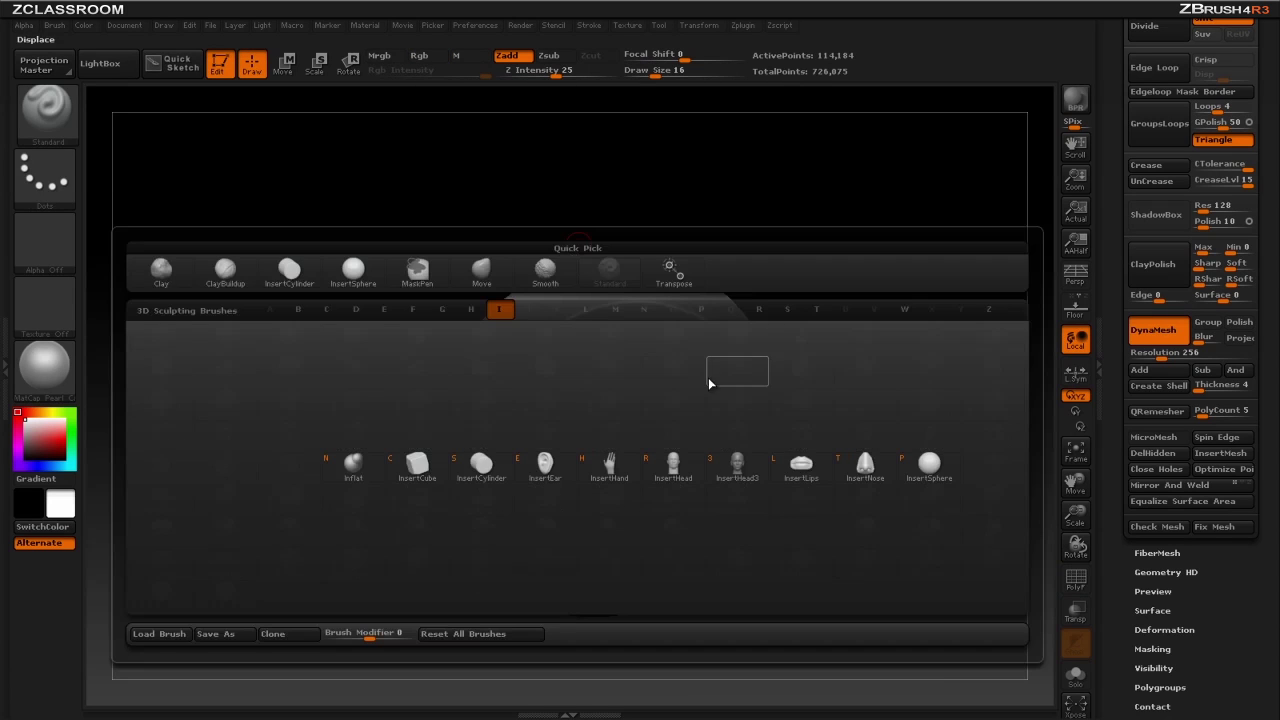
pyautogui.click(919, 480)
pyautogui.moveTo(716, 256); pyautogui.dragTo(690, 290)
pyautogui.press(']')
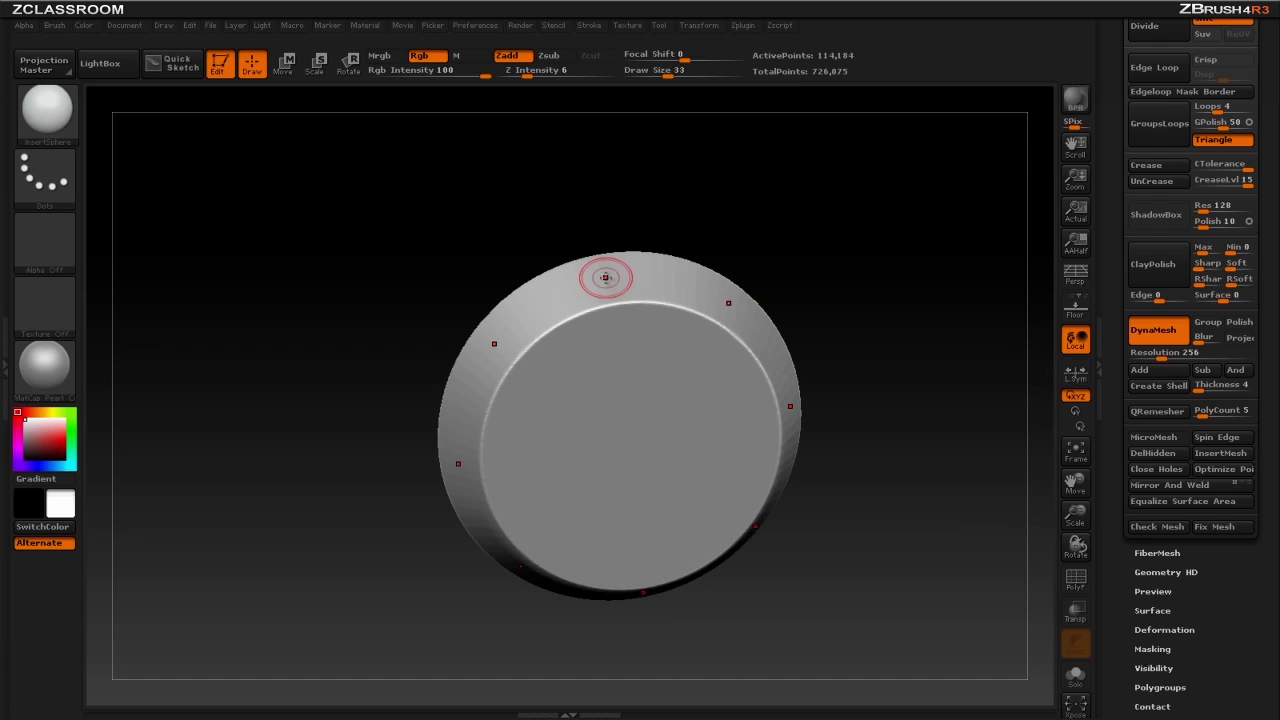
pyautogui.moveTo(605, 276); pyautogui.dragTo(610, 258)
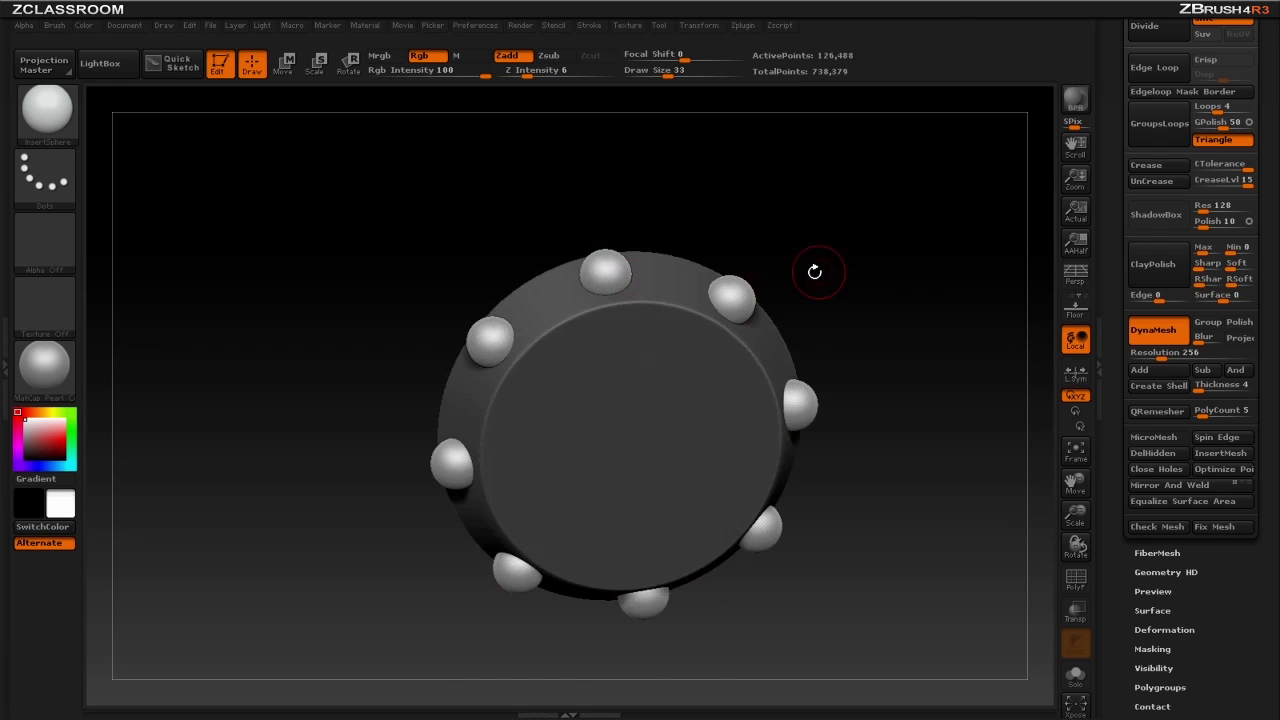
pyautogui.keyDown('ctrl'); pyautogui.moveTo(868, 170); pyautogui.dragTo(950, 259); pyautogui.keyUp('ctrl')
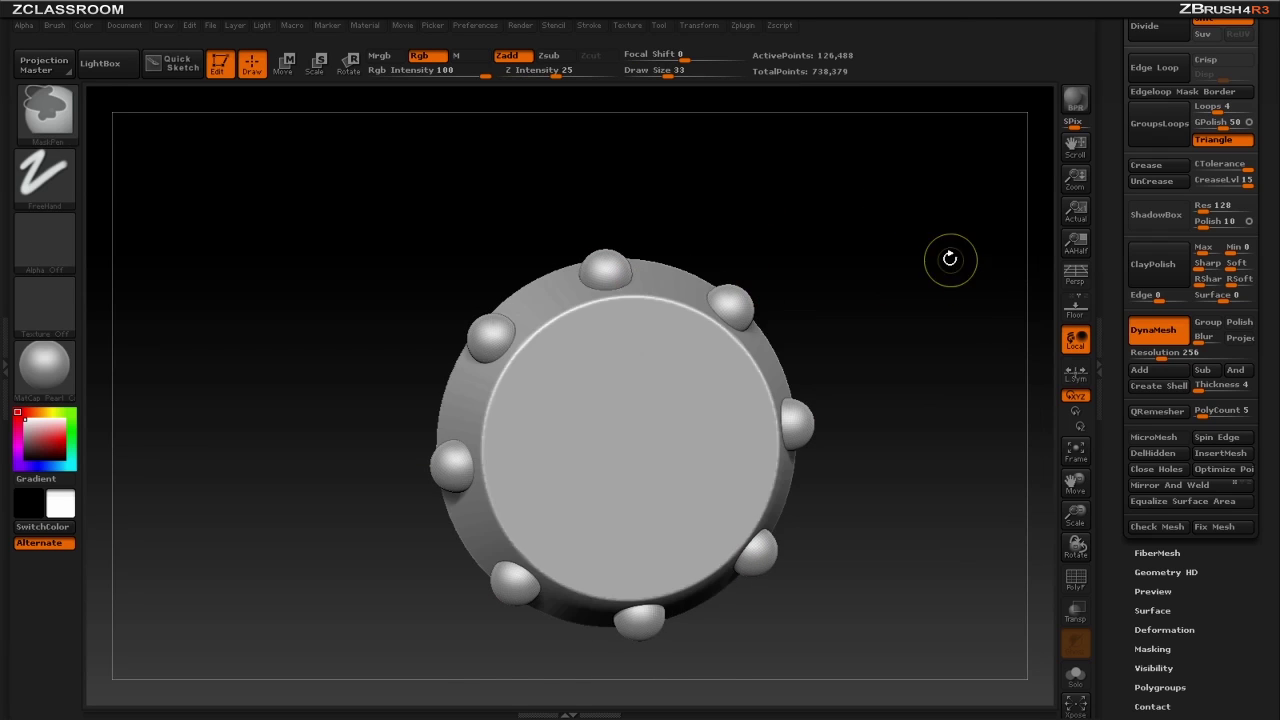
pyautogui.keyDown('ctrl'); pyautogui.moveTo(859, 188); pyautogui.dragTo(931, 254); pyautogui.keyUp('ctrl')
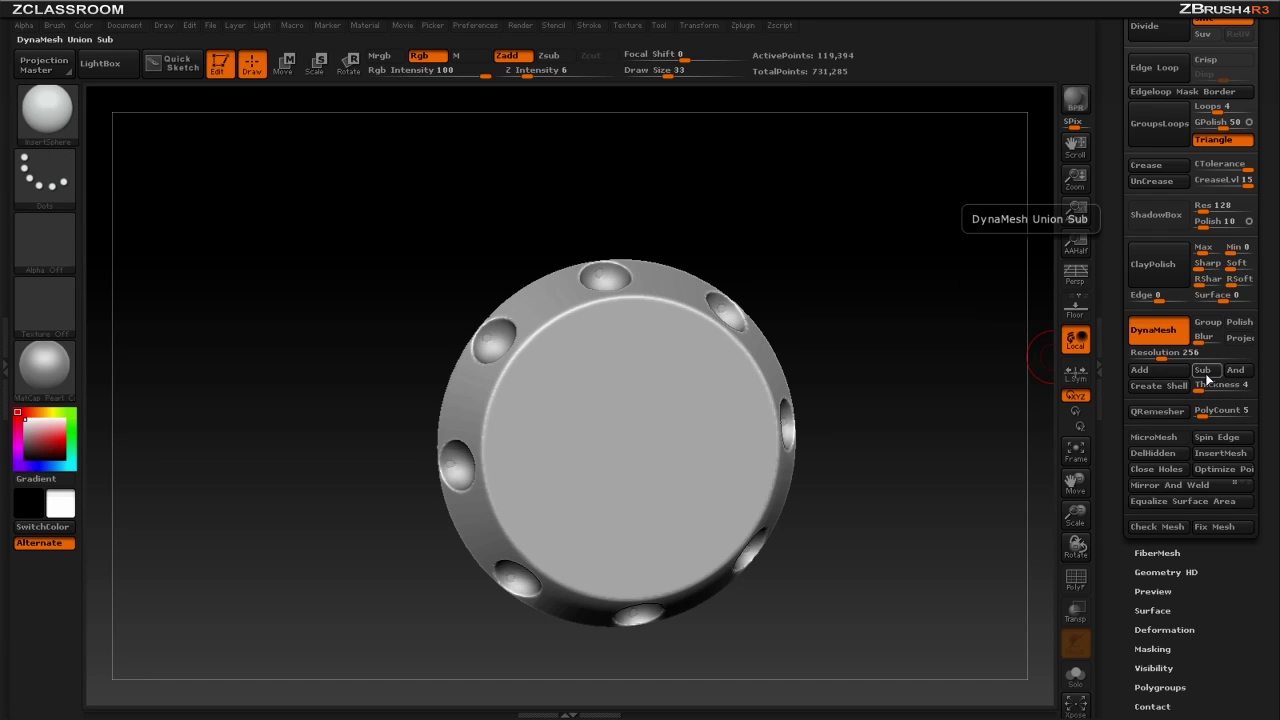
# Undo the carved recesses and the inserted spheres
pyautogui.moveTo(940, 294); pyautogui.dragTo(757, 157)
pyautogui.hotkey('ctrl', 'z')
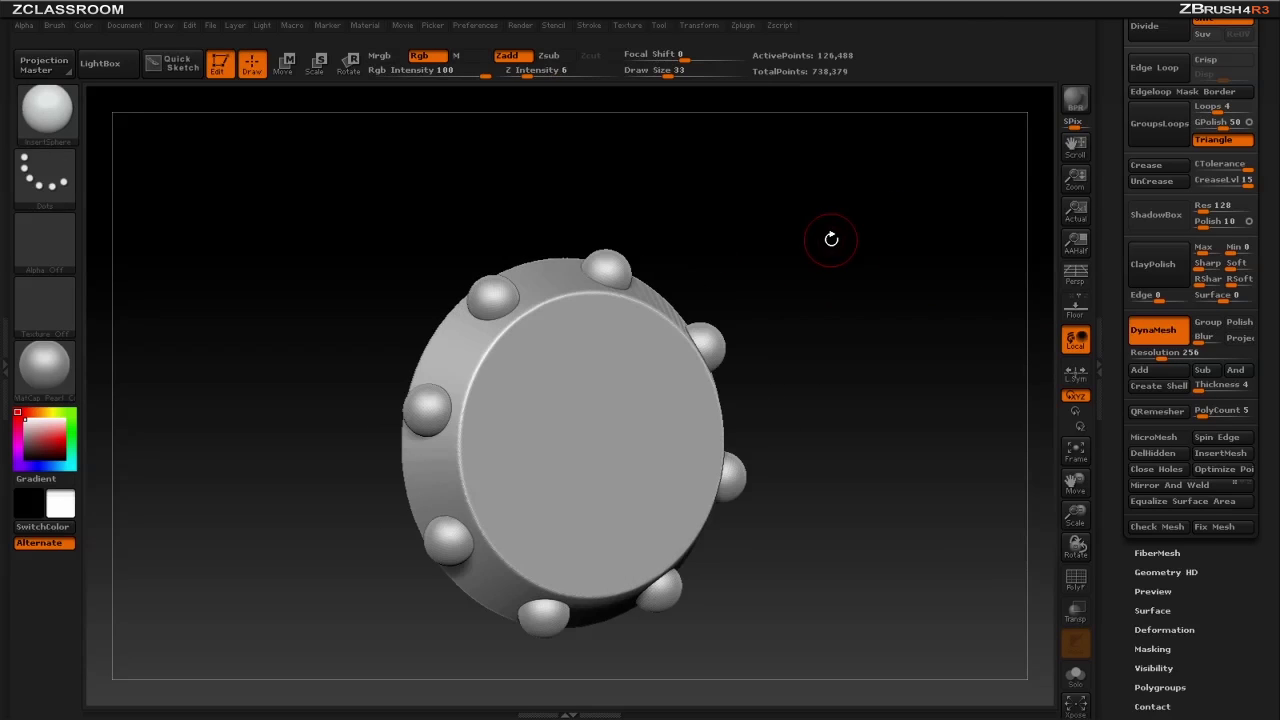
pyautogui.hotkey('ctrl', 'z')
pyautogui.hotkey('ctrl', 'z')
pyautogui.hotkey('ctrl', 'z')
pyautogui.hotkey('ctrl', 'z')
pyautogui.hotkey('ctrl', 'z')
# Insert a new ring of spheres around the disc's rim with the InsertSphere brush at draw size 24
pyautogui.moveTo(905, 275); pyautogui.dragTo(893, 322)
pyautogui.moveTo(772, 212); pyautogui.dragTo(719, 261)
pyautogui.moveTo(627, 270); pyautogui.dragTo(648, 277)
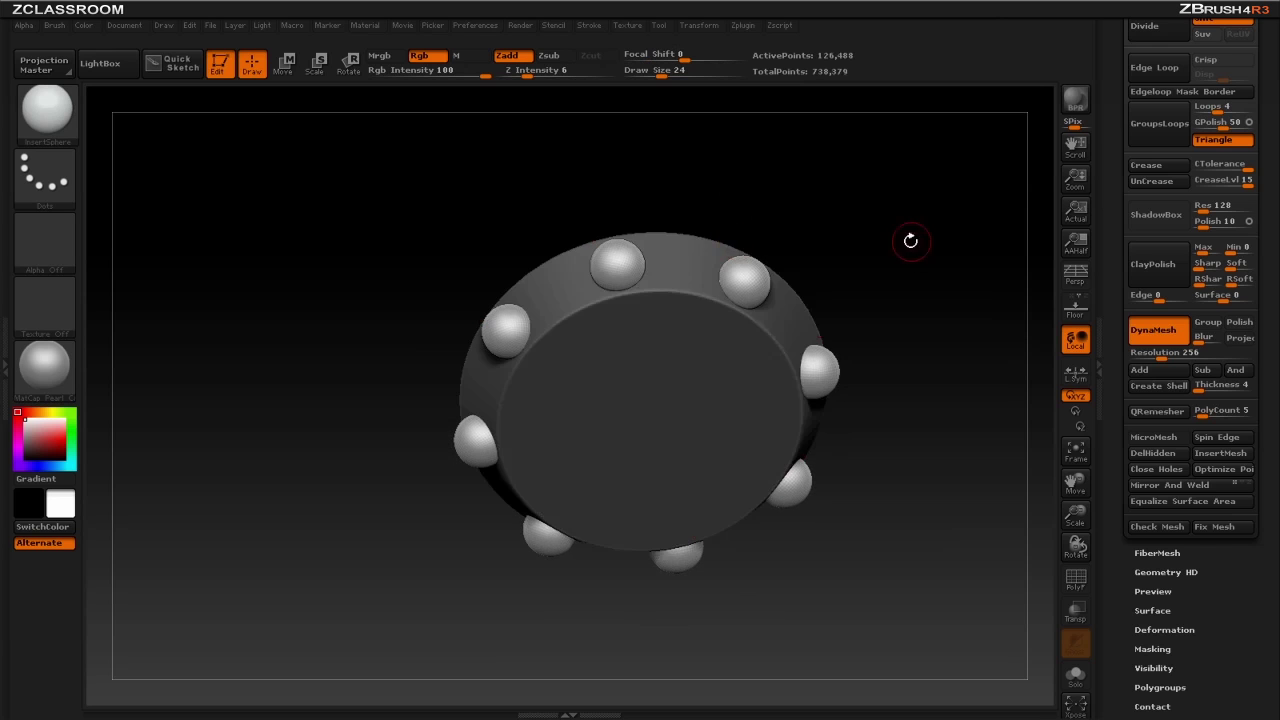
# Clear the mask and remesh with DynaMesh to form round rim recesses with smaller spheres inside
pyautogui.moveTo(911, 241); pyautogui.dragTo(946, 267)
pyautogui.keyDown('ctrl'); pyautogui.moveTo(900, 213); pyautogui.dragTo(979, 304); pyautogui.keyUp('ctrl')
pyautogui.moveTo(972, 298); pyautogui.dragTo(1062, 266)
pyautogui.moveTo(868, 288); pyautogui.dragTo(735, 290)
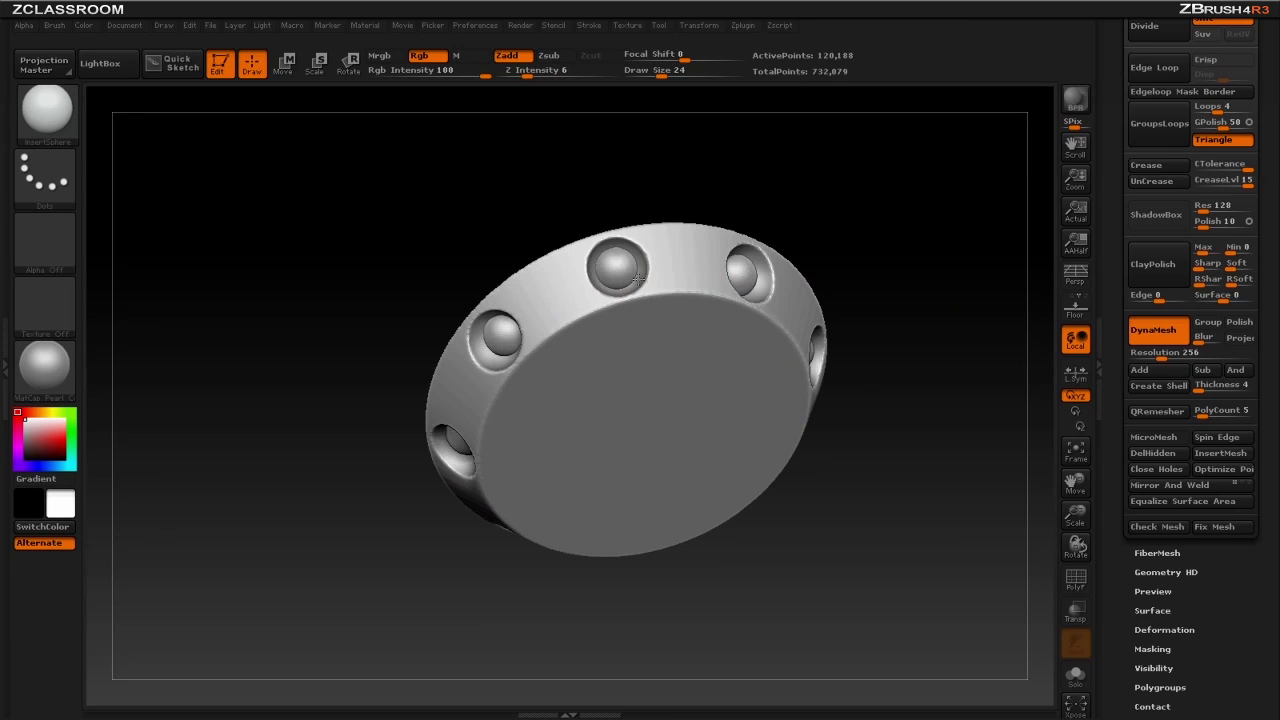
# Shift the ring of inserted rim spheres slightly with Transpose Move and remesh them into the disc with DynaMesh
pyautogui.moveTo(878, 236); pyautogui.dragTo(894, 271)
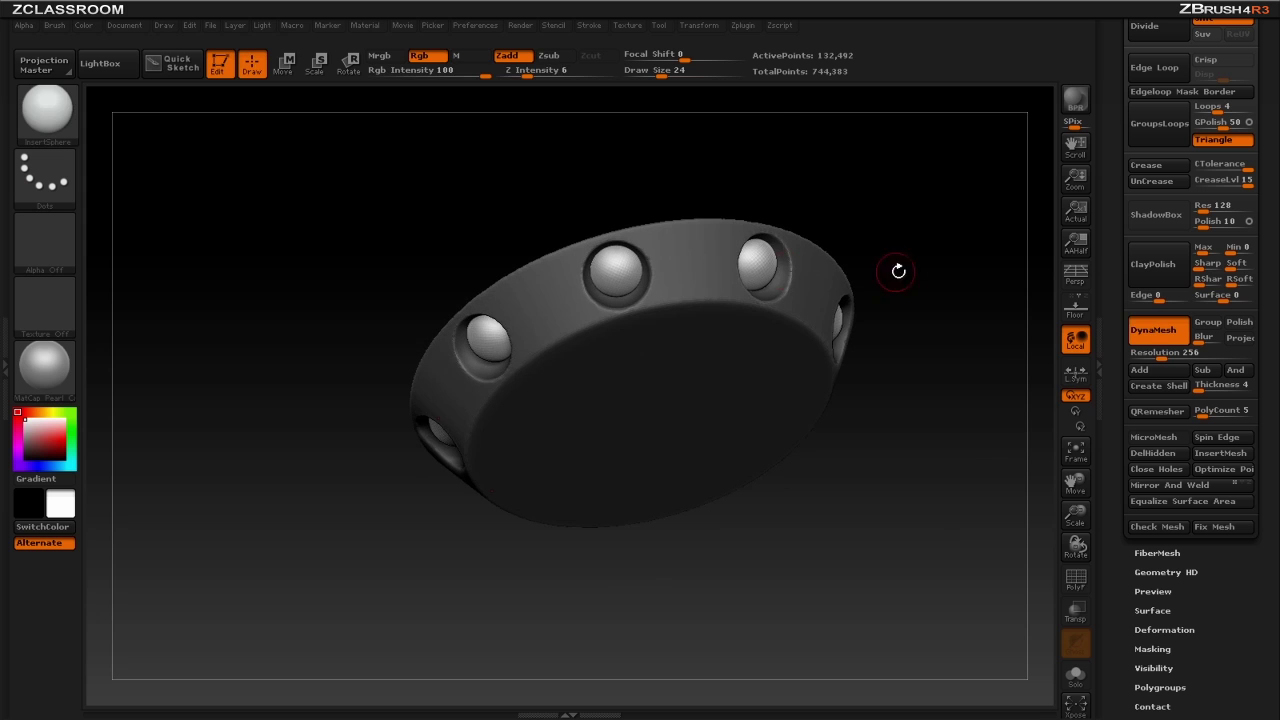
pyautogui.press('w')
pyautogui.moveTo(622, 269); pyautogui.dragTo(606, 177)
pyautogui.moveTo(614, 223); pyautogui.dragTo(616, 226)
pyautogui.press('q')
pyautogui.moveTo(940, 262)
pyautogui.mouseDown()
pyautogui.moveTo(960, 191)
pyautogui.moveTo(895, 201)
pyautogui.mouseUp()
pyautogui.keyDown('ctrl'); pyautogui.moveTo(905, 215); pyautogui.dragTo(983, 305); pyautogui.keyUp('ctrl')
# Trim off the sphere ends protruding through the disc's flat face with a vertical ClipCurve cut in side view
pyautogui.keyDown('alt'); pyautogui.moveTo(928, 273); pyautogui.dragTo(850, 240); pyautogui.keyUp('alt')
pyautogui.moveTo(679, 248); pyautogui.dragTo(816, 278)
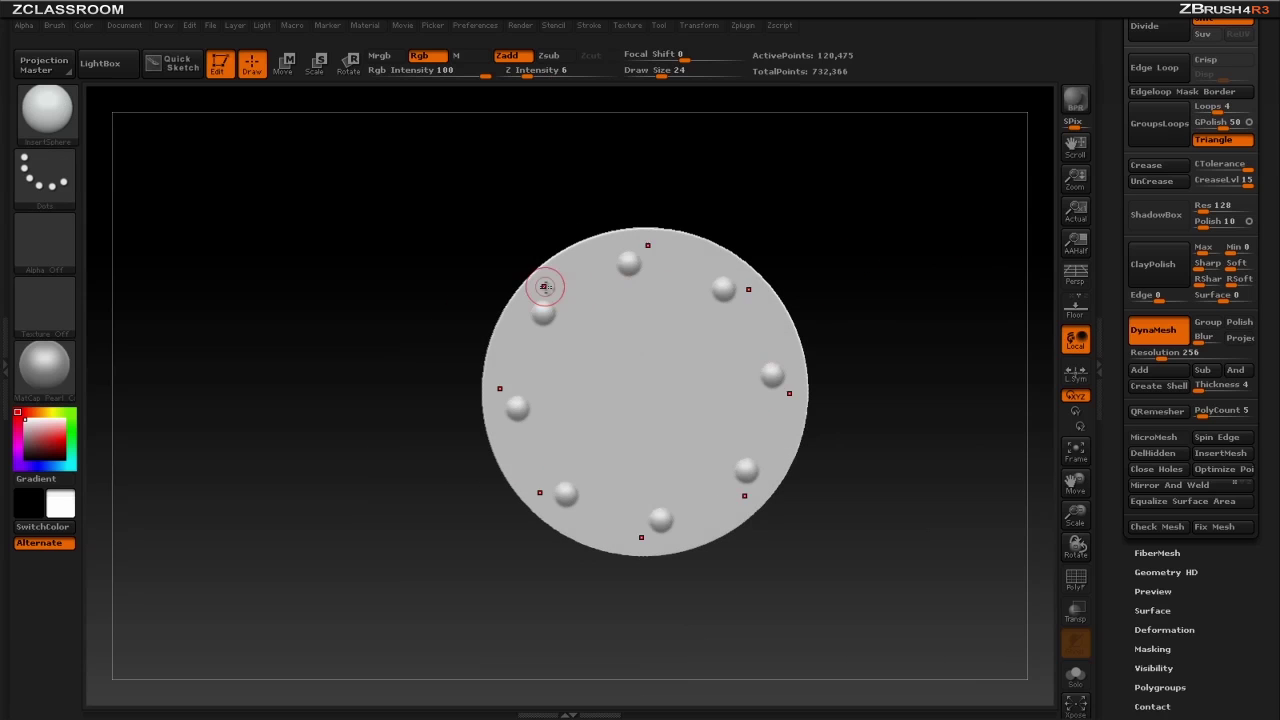
pyautogui.moveTo(759, 208)
pyautogui.mouseDown()
pyautogui.moveTo(623, 254)
pyautogui.moveTo(860, 211)
pyautogui.moveTo(734, 160)
pyautogui.mouseUp()
pyautogui.hotkey('ctrl', 'shift')
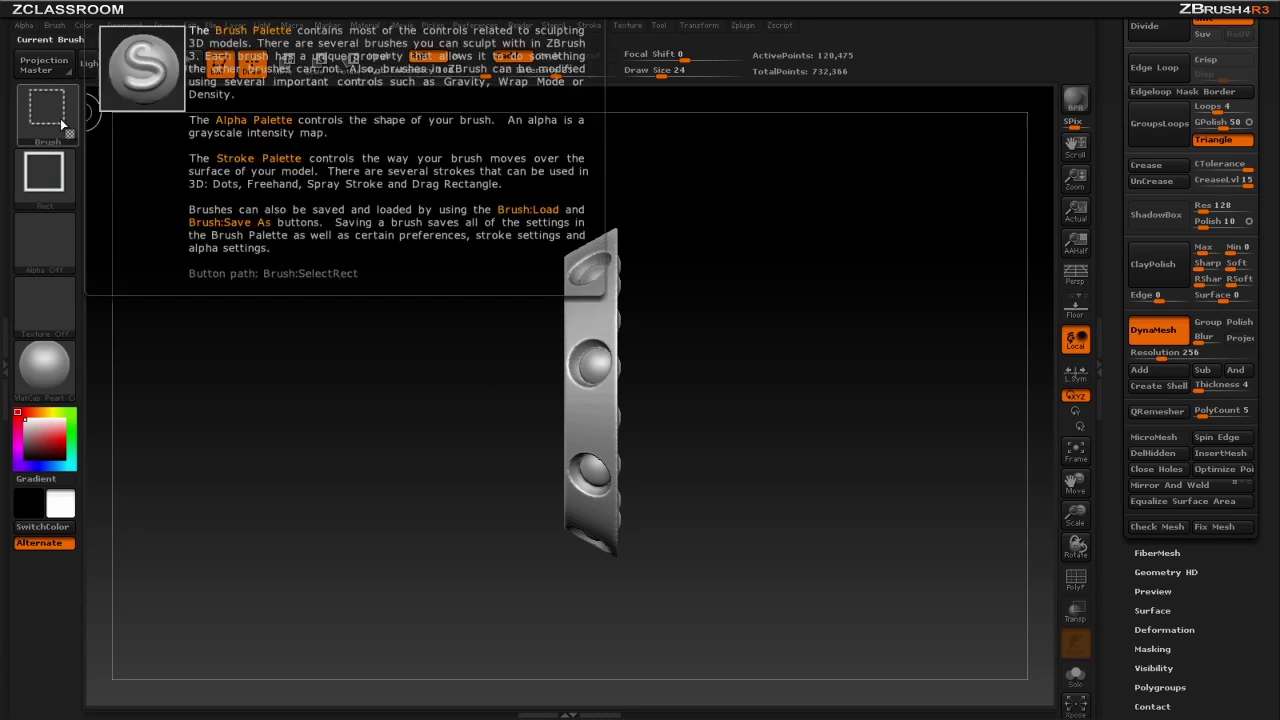
pyautogui.click(55, 112)
pyautogui.click(261, 195)
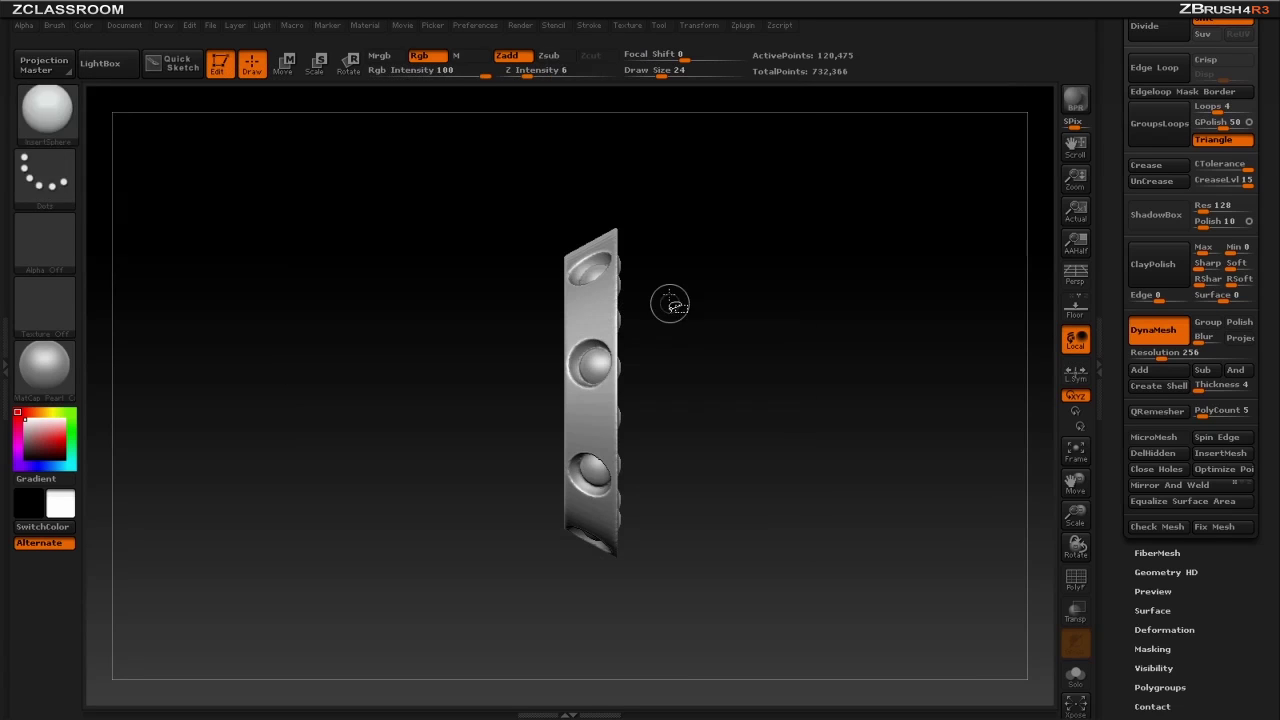
pyautogui.keyDown('ctrl'); pyautogui.keyDown('shift'); pyautogui.moveTo(655, 158); pyautogui.dragTo(625, 642); pyautogui.keyUp('shift'); pyautogui.keyUp('ctrl')
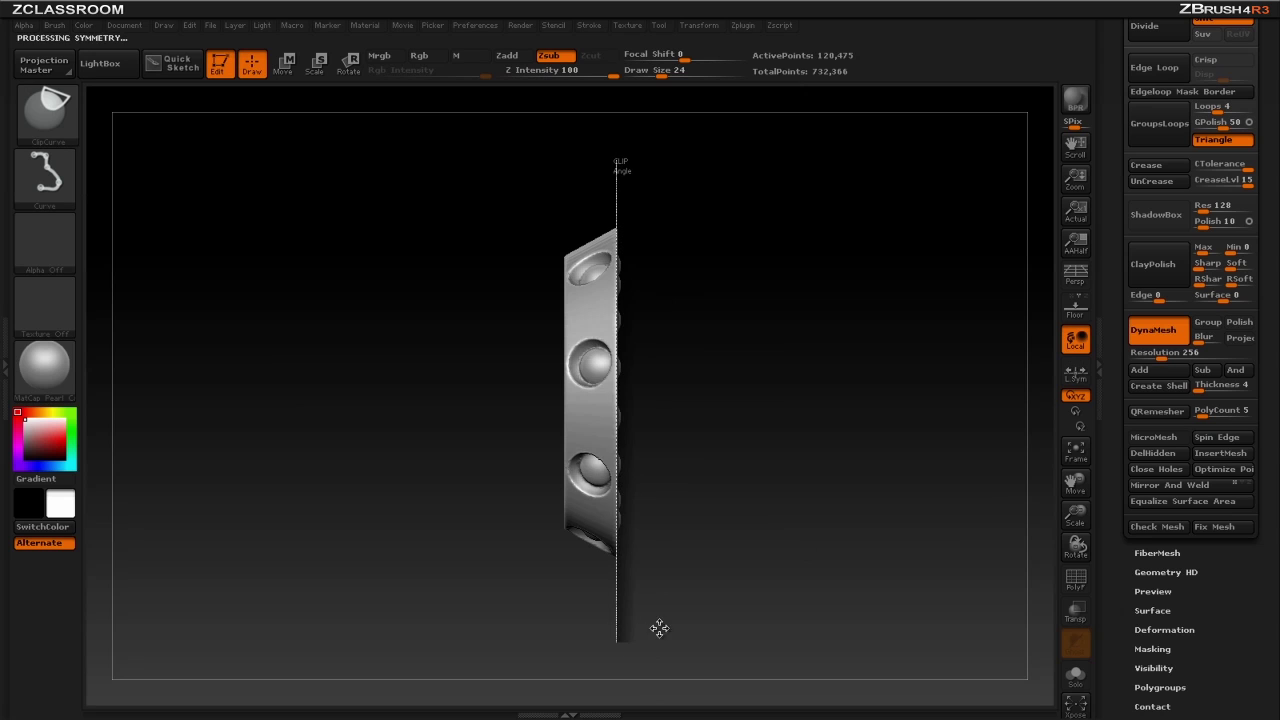
pyautogui.moveTo(866, 280)
pyautogui.mouseDown()
pyautogui.moveTo(803, 266)
pyautogui.moveTo(876, 293)
pyautogui.mouseUp()
# Switch to the Standard brush and show all SubTools, with the gorilla head facing front
pyautogui.press('b')
pyautogui.press('s')
pyautogui.press('t')
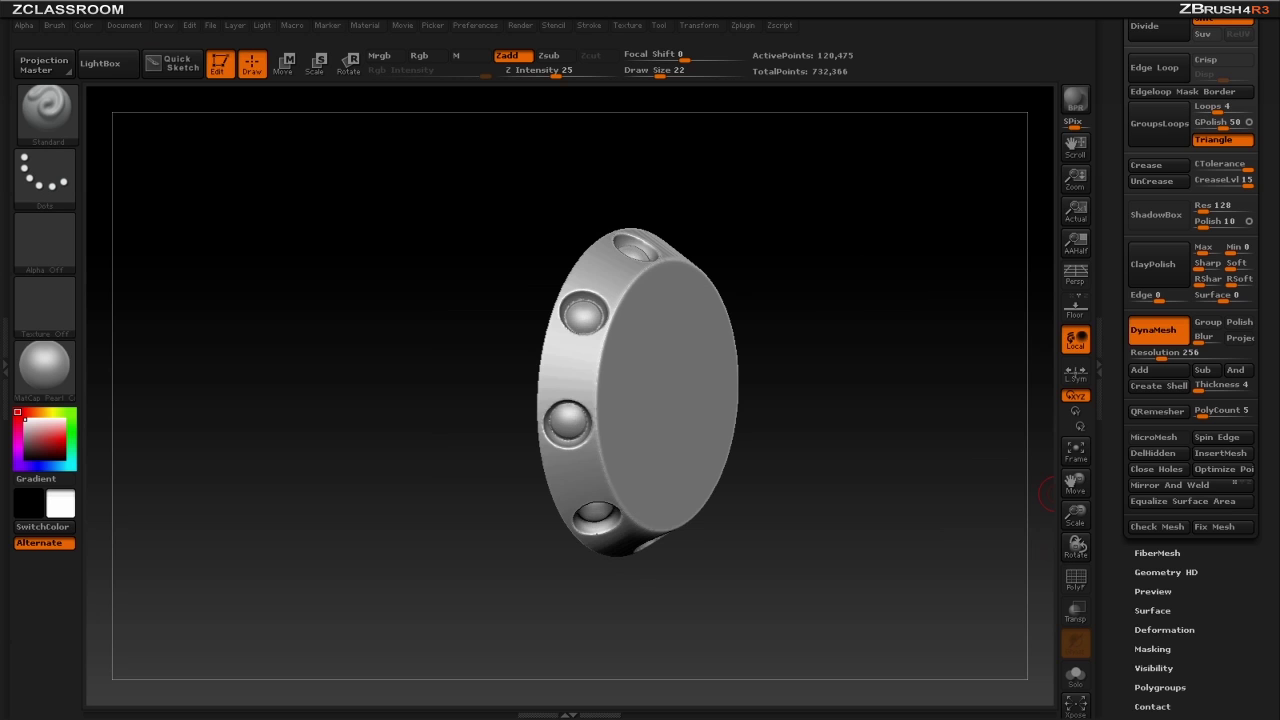
pyautogui.moveTo(1118, 233); pyautogui.dragTo(1131, 469)
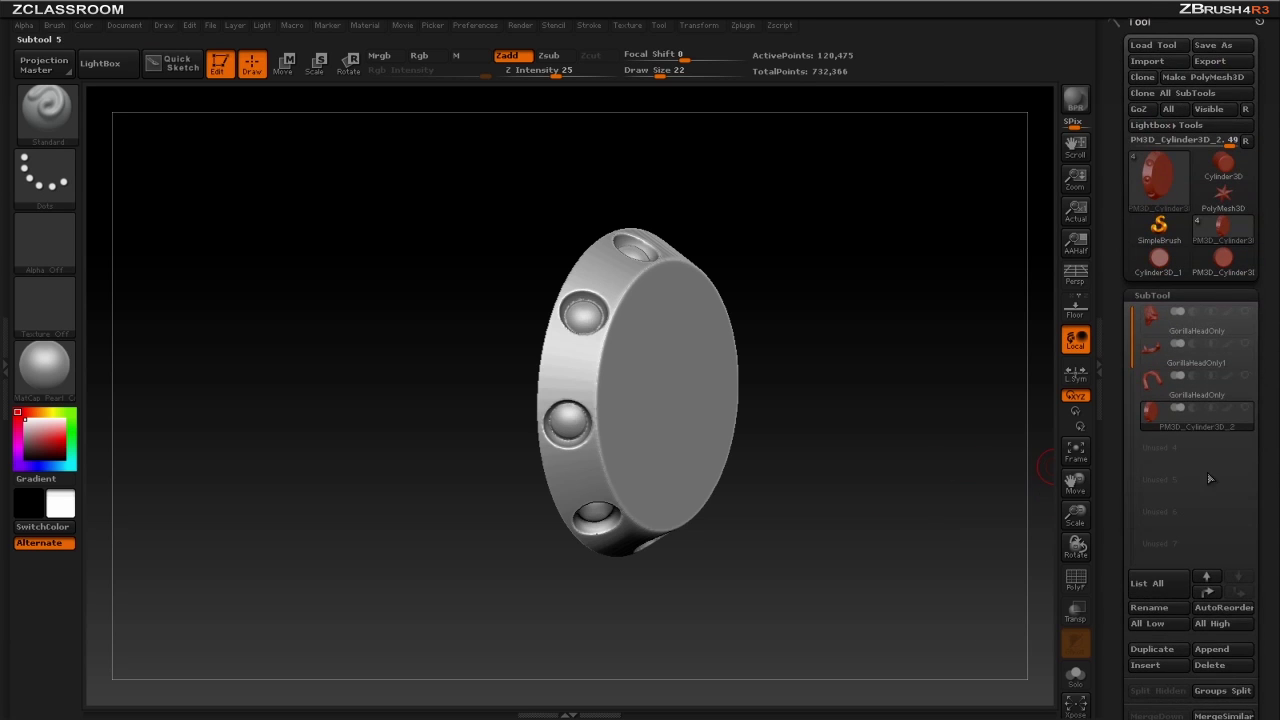
pyautogui.keyDown('shift'); pyautogui.click(1245, 410); pyautogui.keyUp('shift')
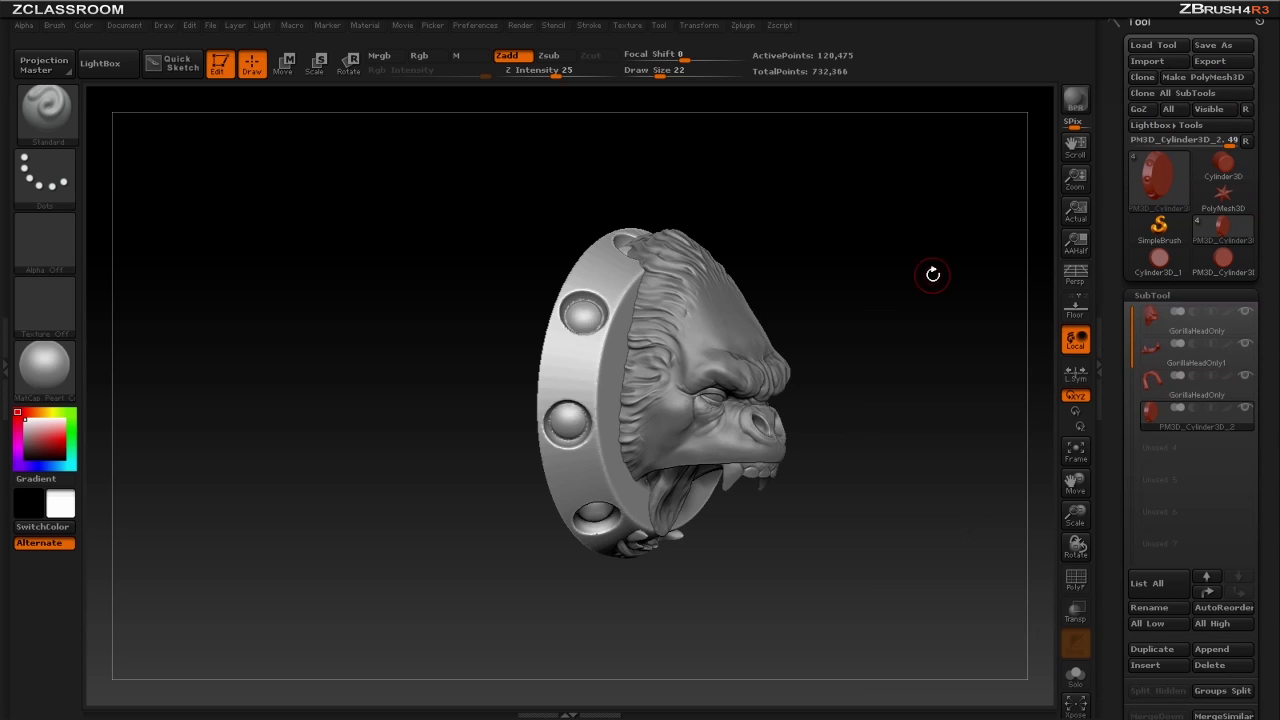
pyautogui.keyDown('shift'); pyautogui.moveTo(929, 274); pyautogui.dragTo(866, 277); pyautogui.keyUp('shift')
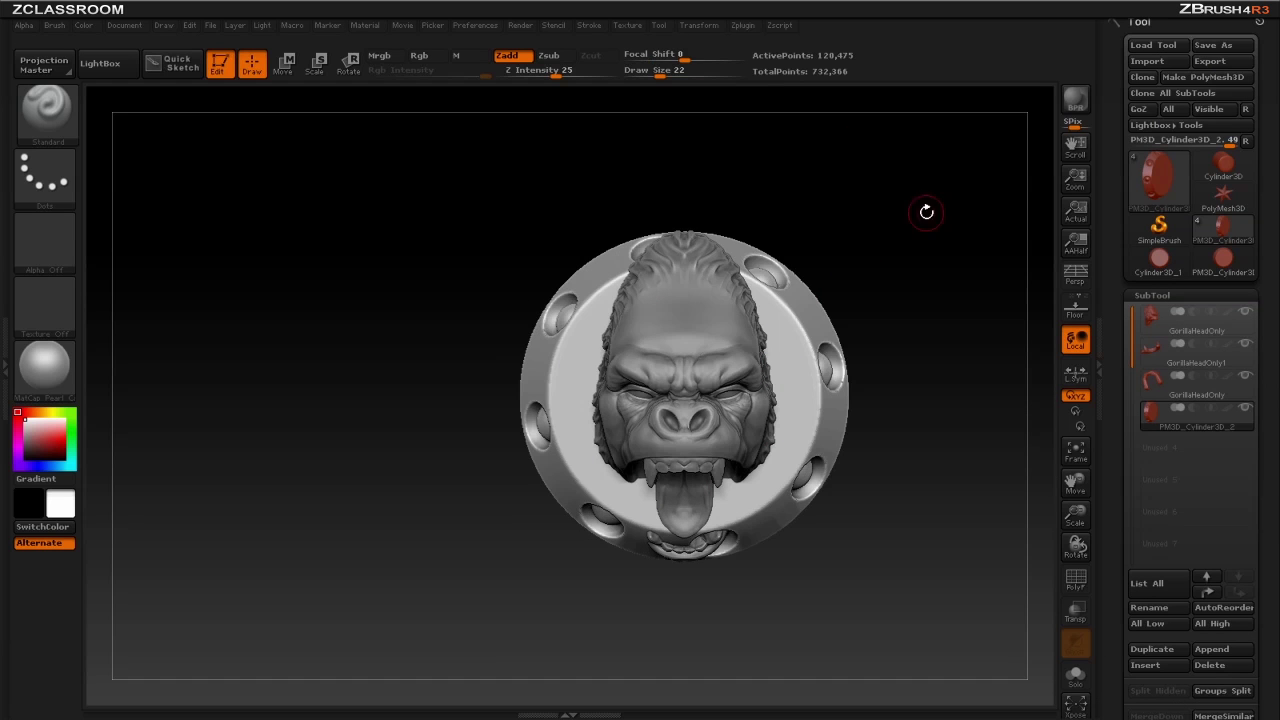
# Replace the radial Z symmetry with plain mirror symmetry across X
pyautogui.click(702, 26)
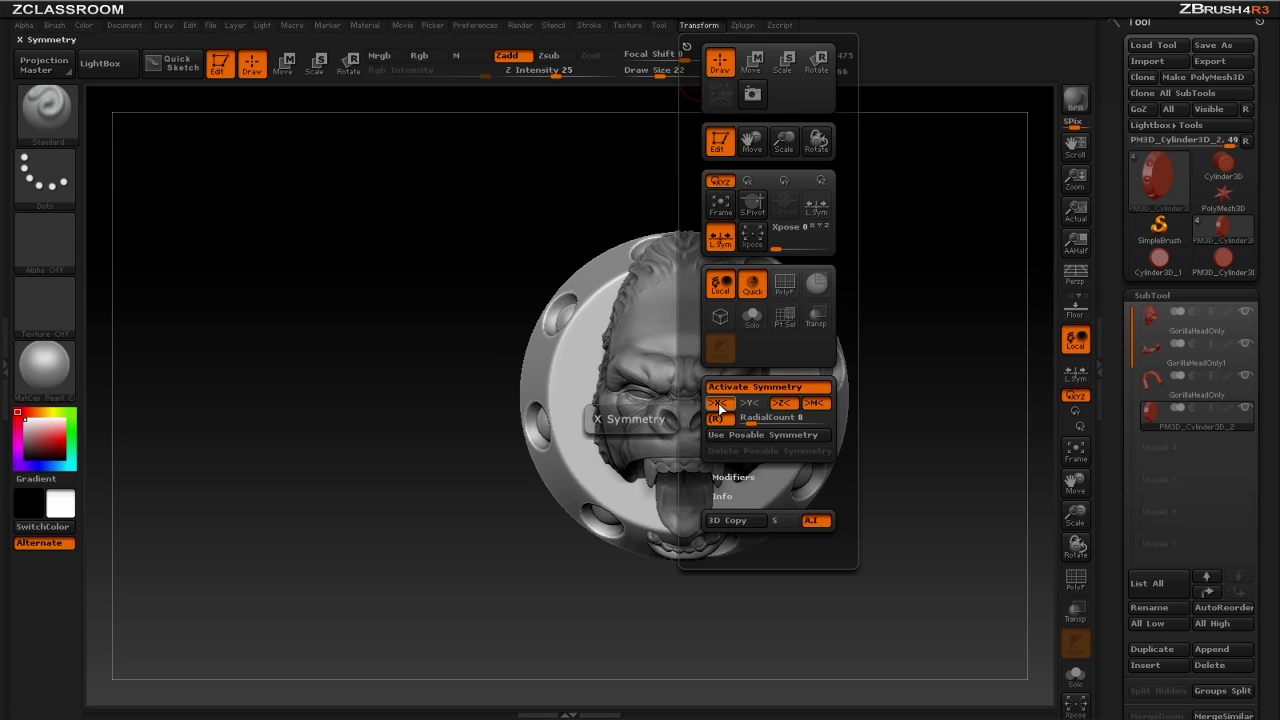
pyautogui.click(785, 407)
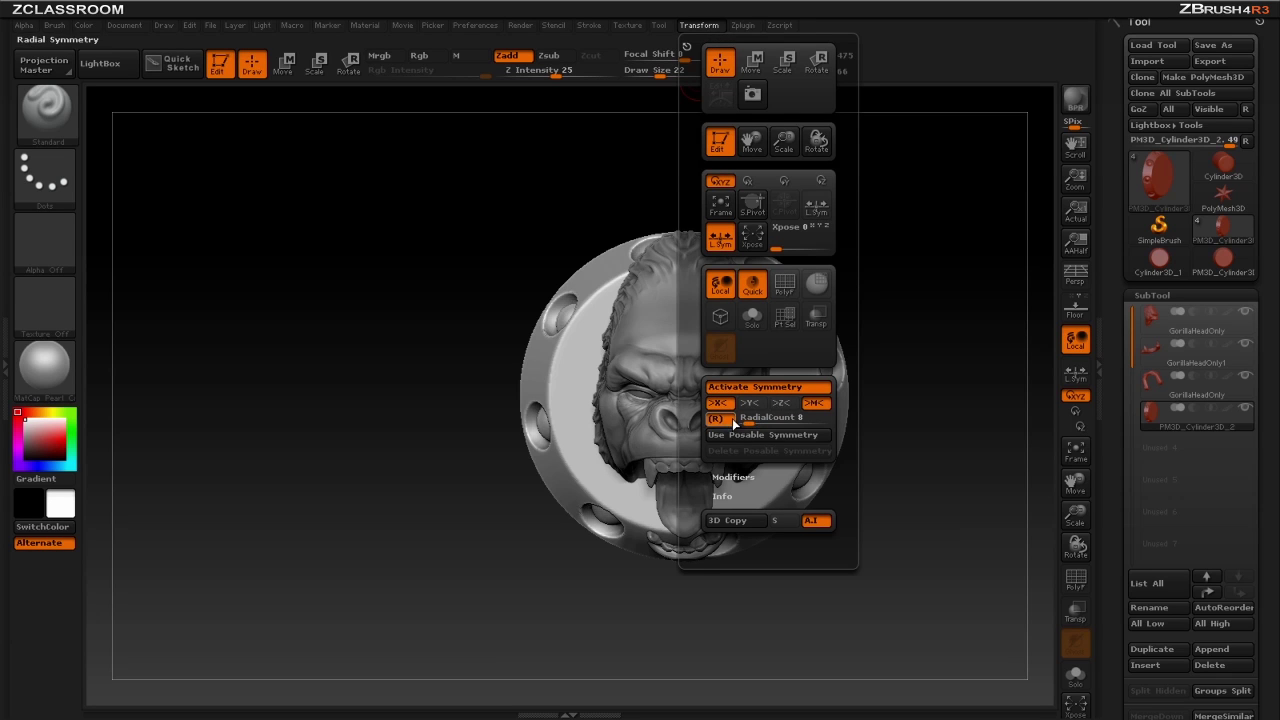
pyautogui.keyDown('alt'); pyautogui.moveTo(936, 262); pyautogui.dragTo(877, 283); pyautogui.keyUp('alt')
# Move the disc upward behind the gorilla head with Transpose Move, keeping the action line vertical
pyautogui.press('w')
pyautogui.keyDown('shift'); pyautogui.moveTo(731, 408); pyautogui.dragTo(731, 127); pyautogui.keyUp('shift')
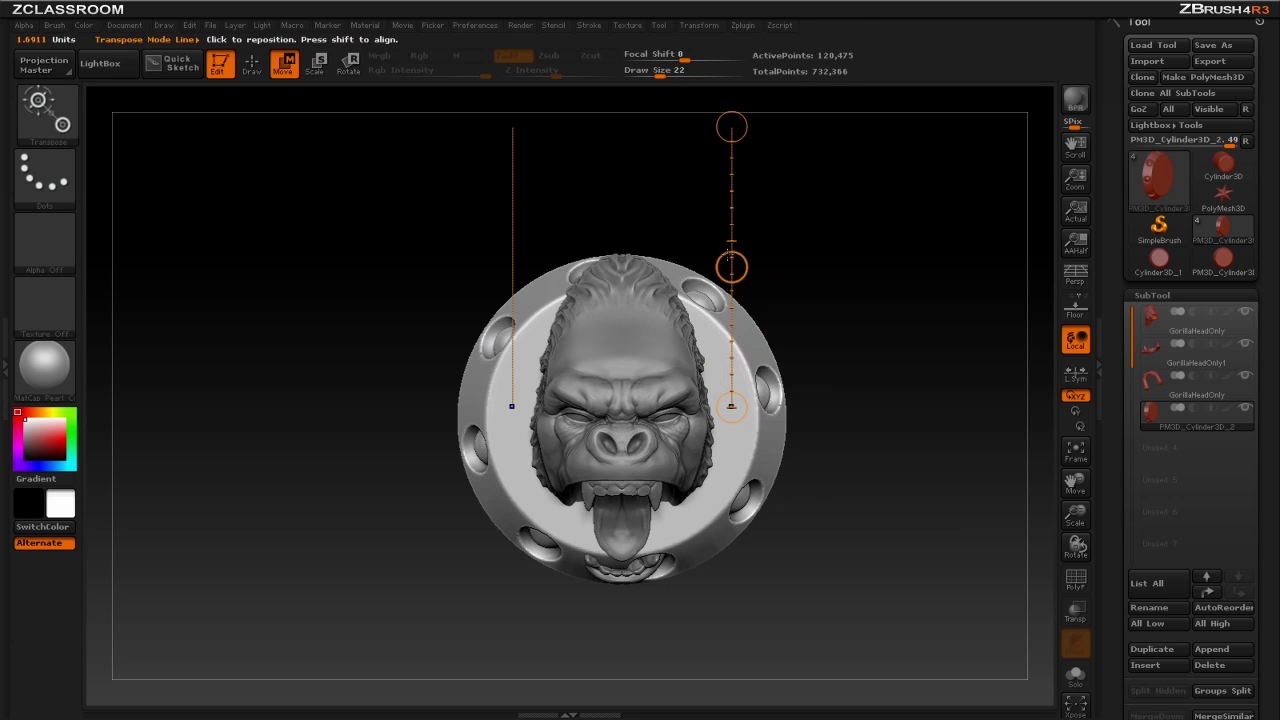
pyautogui.moveTo(731, 262); pyautogui.dragTo(733, 208)
# Tilt the disc backward in side view with Transpose Rotate so its upper edge leans away from the face
pyautogui.keyDown('shift'); pyautogui.moveTo(823, 225); pyautogui.dragTo(742, 276); pyautogui.keyUp('shift')
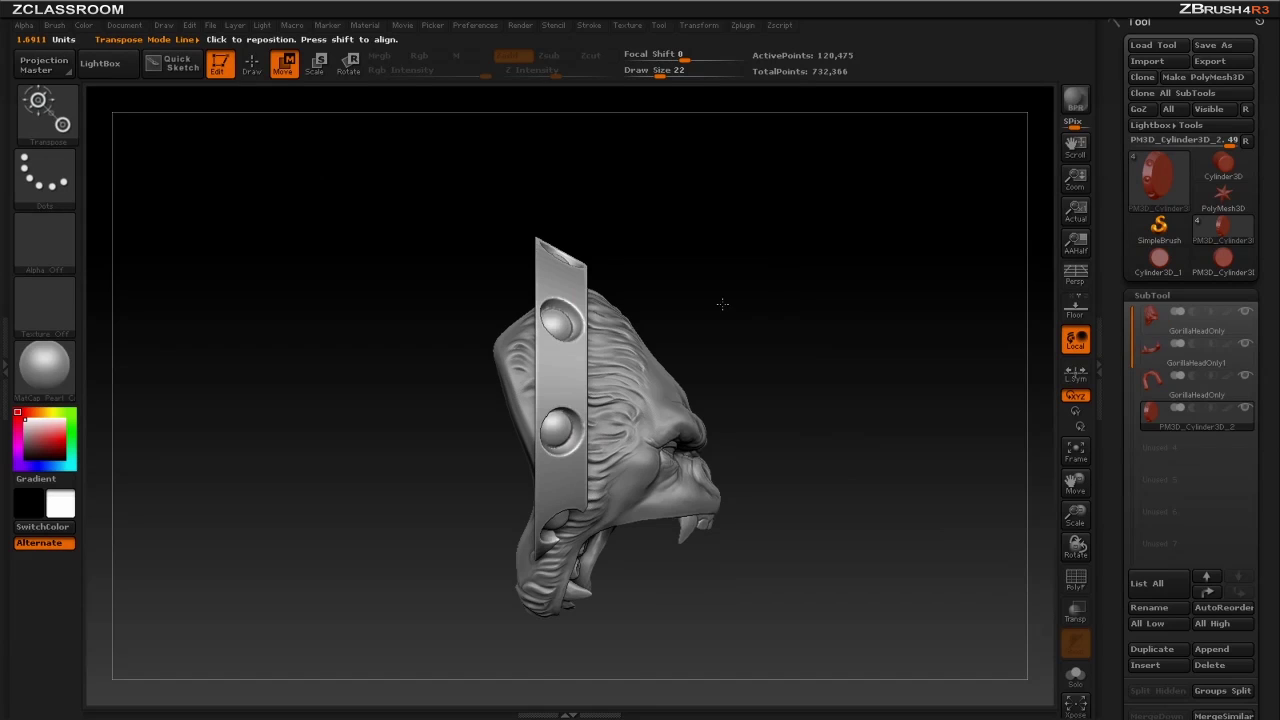
pyautogui.press('r')
pyautogui.moveTo(587, 160); pyautogui.dragTo(494, 201)
pyautogui.press('w')
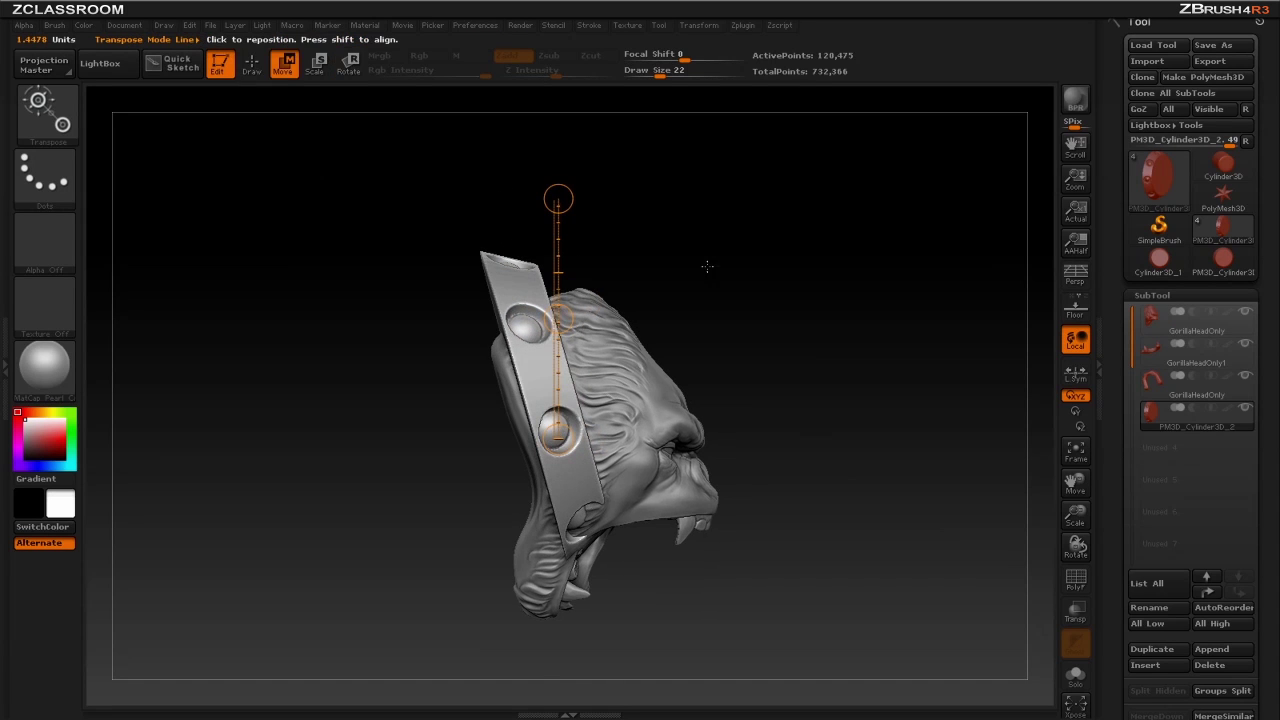
# Reposition the tilted disc front to back against the gorilla head with Transpose Move and return to Draw mode
pyautogui.moveTo(558, 319); pyautogui.dragTo(769, 273)
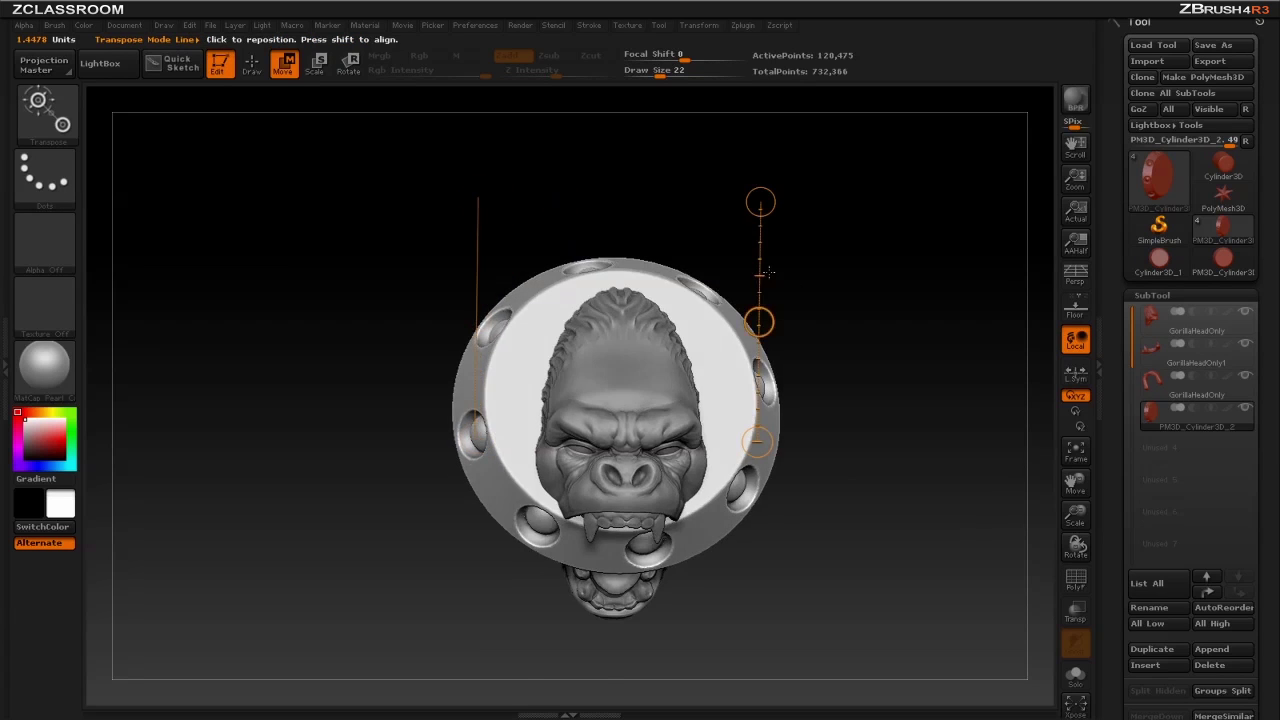
pyautogui.moveTo(890, 294)
pyautogui.keyDown('shift'); pyautogui.mouseDown()
pyautogui.moveTo(906, 285)
pyautogui.moveTo(663, 352)
pyautogui.mouseUp(); pyautogui.keyUp('shift')
pyautogui.keyDown('shift'); pyautogui.moveTo(582, 403); pyautogui.dragTo(826, 403); pyautogui.keyUp('shift')
pyautogui.moveTo(704, 403)
pyautogui.mouseDown()
pyautogui.moveTo(690, 398)
pyautogui.moveTo(827, 317)
pyautogui.moveTo(888, 331)
pyautogui.moveTo(805, 295)
pyautogui.mouseUp()
pyautogui.press('q')
pyautogui.moveTo(814, 296)
pyautogui.mouseDown()
pyautogui.moveTo(837, 331)
pyautogui.moveTo(795, 314)
pyautogui.moveTo(491, 331)
pyautogui.moveTo(857, 289)
pyautogui.moveTo(820, 294)
pyautogui.moveTo(854, 344)
pyautogui.moveTo(810, 320)
pyautogui.mouseUp()
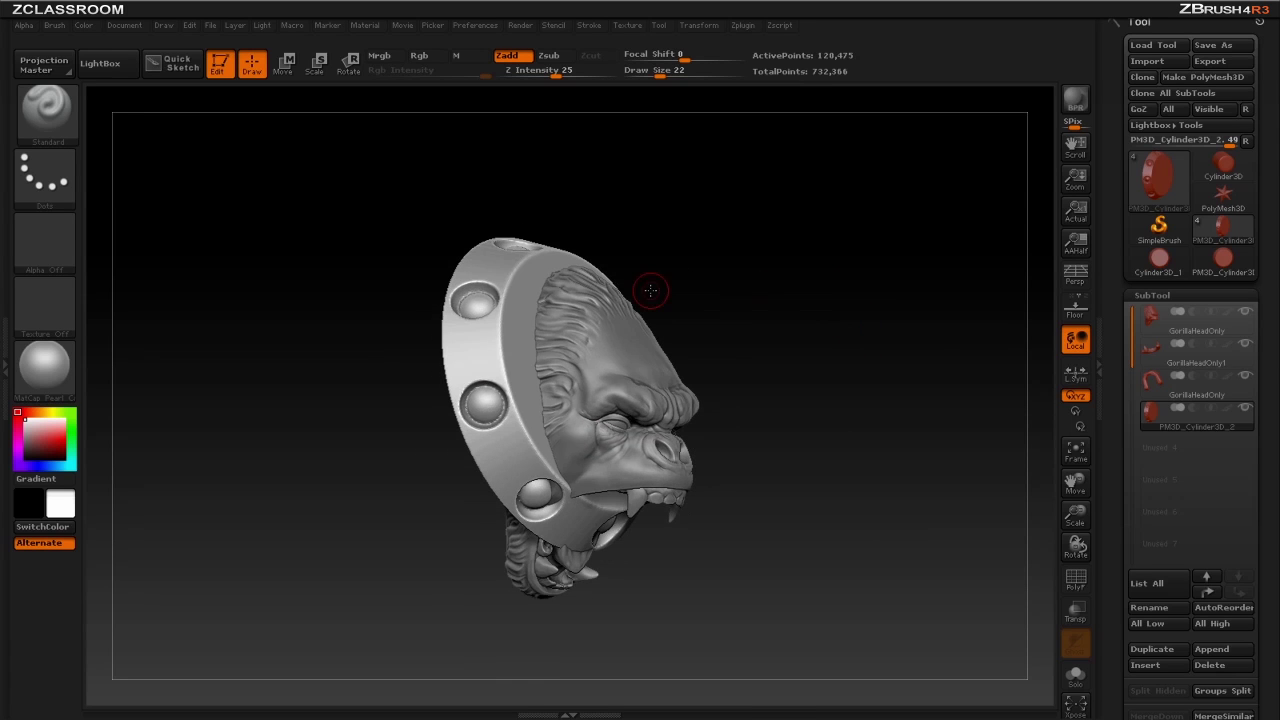
# Select the gorilla head and inspect its subdivision levels, lowering SDiv to 1 and raising it back to 6
pyautogui.keyDown('alt'); pyautogui.click(648, 372); pyautogui.keyUp('alt')
pyautogui.keyDown('alt'); pyautogui.moveTo(804, 343); pyautogui.dragTo(845, 342); pyautogui.keyUp('alt')
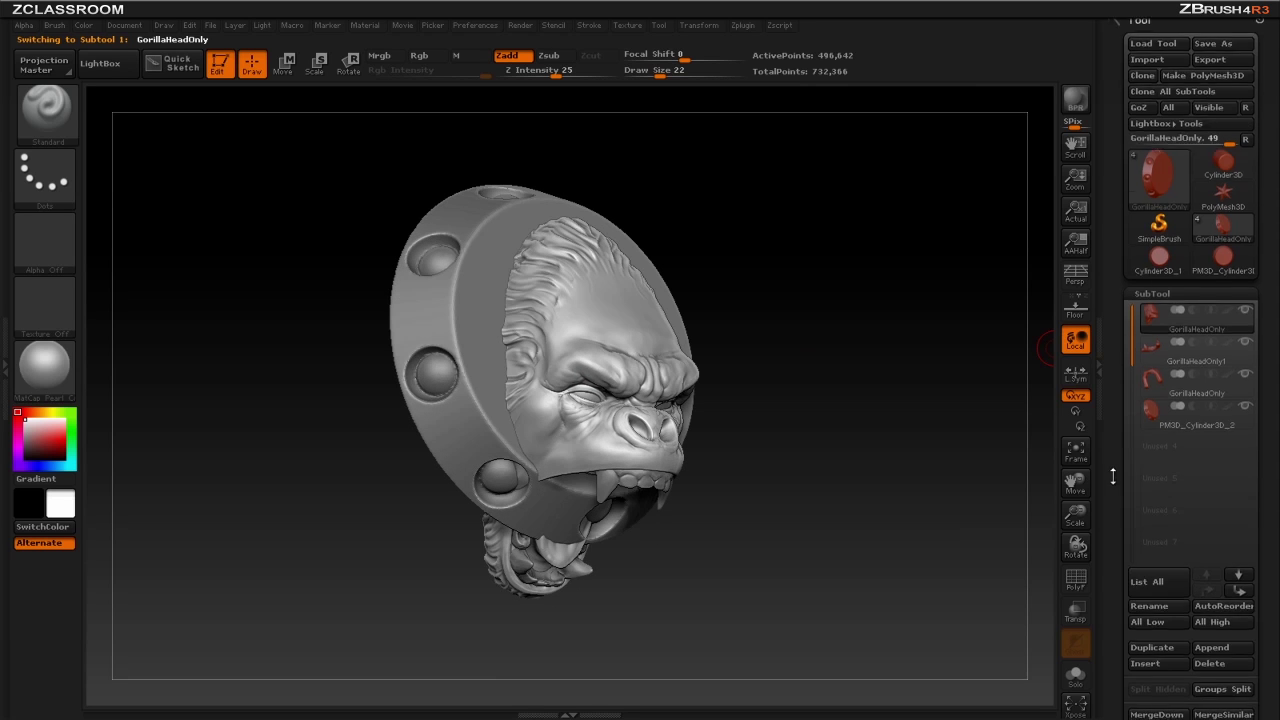
pyautogui.scroll(-5, 1113, 477)
pyautogui.moveTo(1140, 451); pyautogui.dragTo(804, 400)
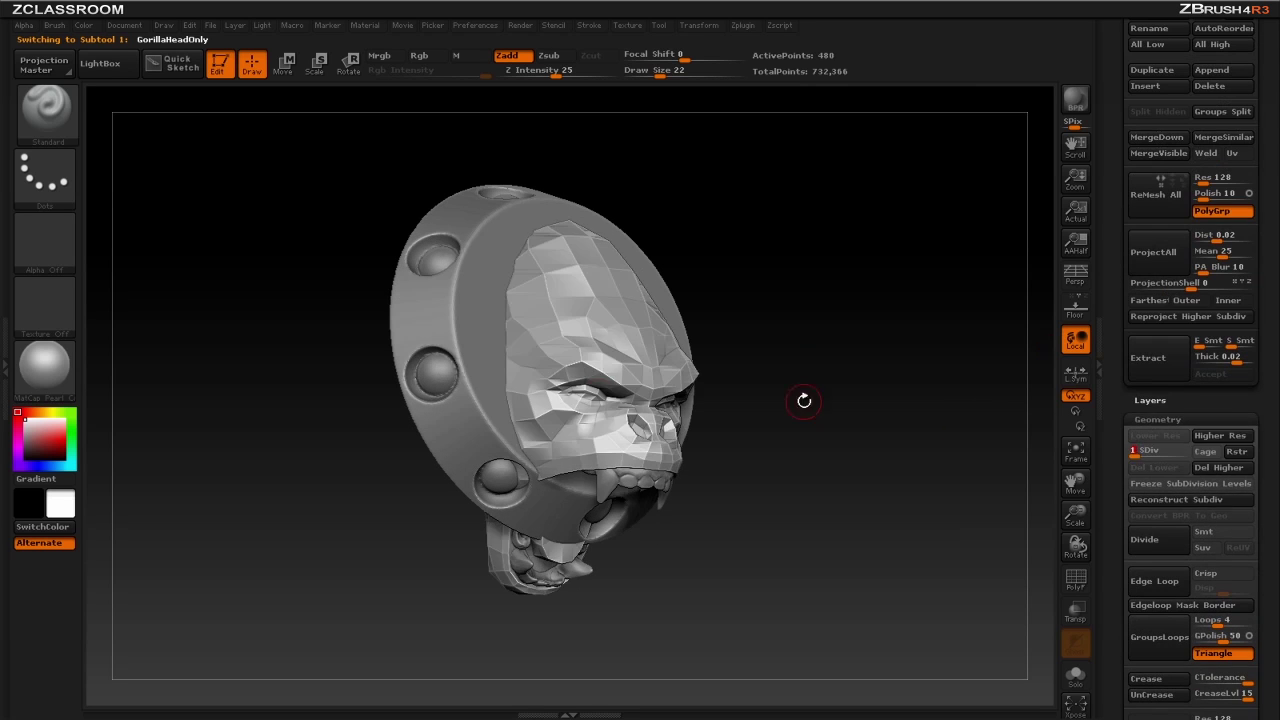
pyautogui.moveTo(1150, 451); pyautogui.dragTo(1185, 451)
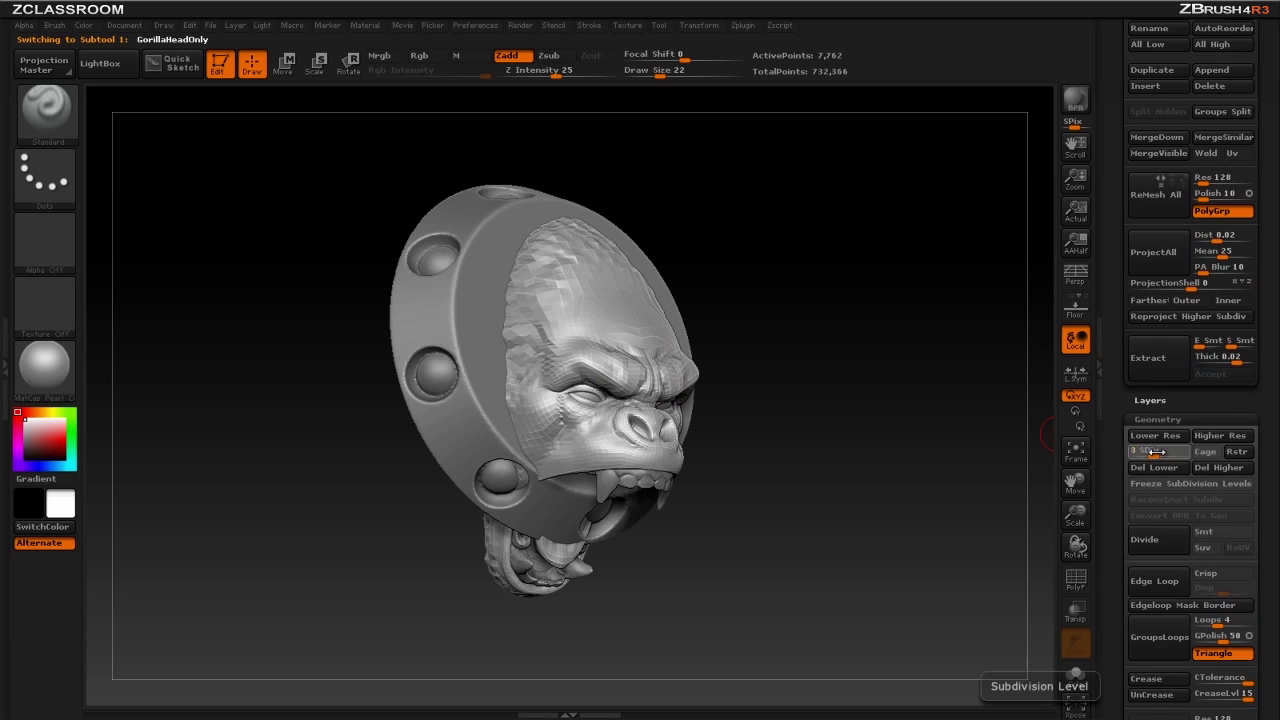
pyautogui.moveTo(880, 330); pyautogui.dragTo(921, 347)
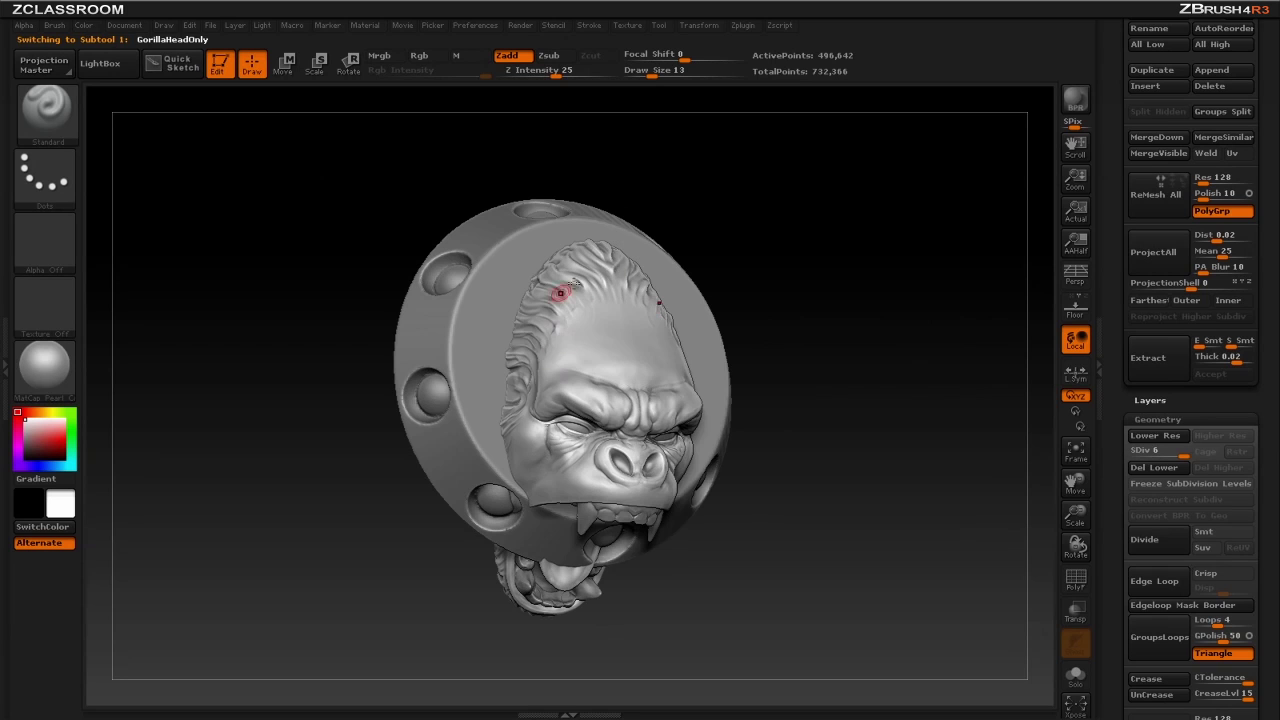
pyautogui.moveTo(744, 262); pyautogui.dragTo(732, 262)
# Select the disc SubTool and move it up two places, directly below the gorilla head SubTool
pyautogui.keyDown('alt'); pyautogui.click(510, 244); pyautogui.keyUp('alt')
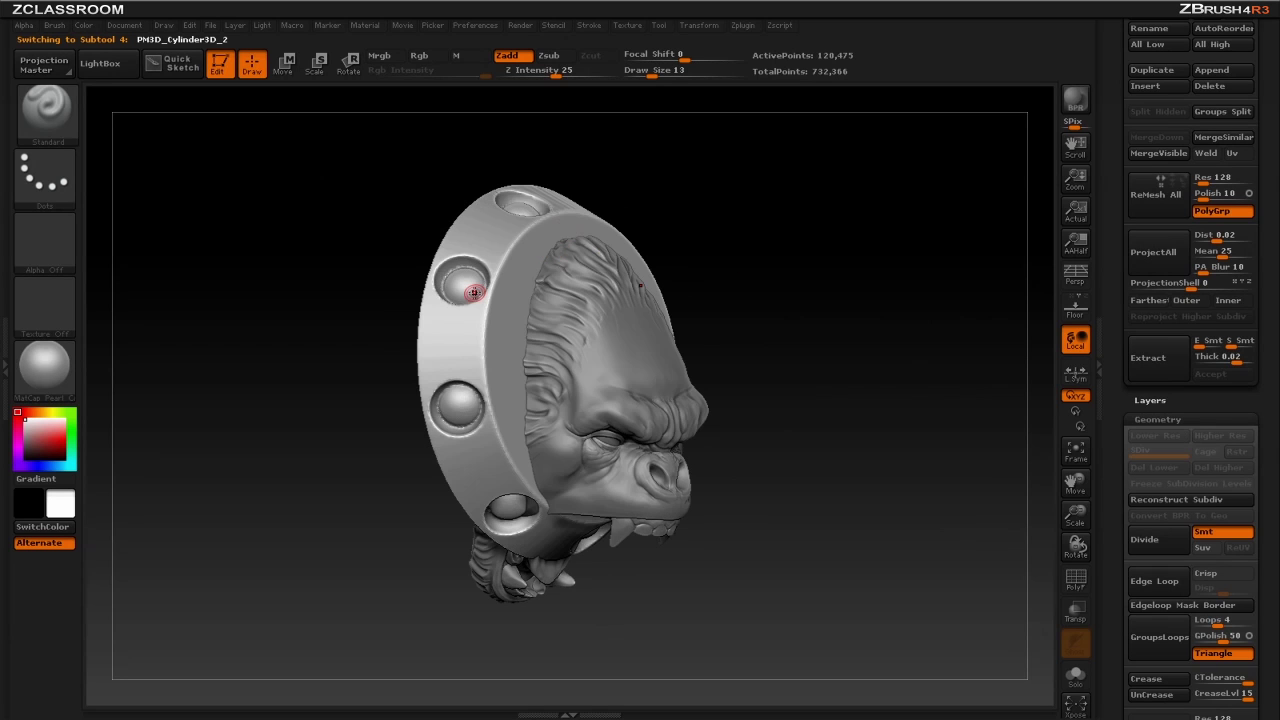
pyautogui.moveTo(706, 214); pyautogui.dragTo(543, 337)
pyautogui.moveTo(568, 291); pyautogui.dragTo(579, 284)
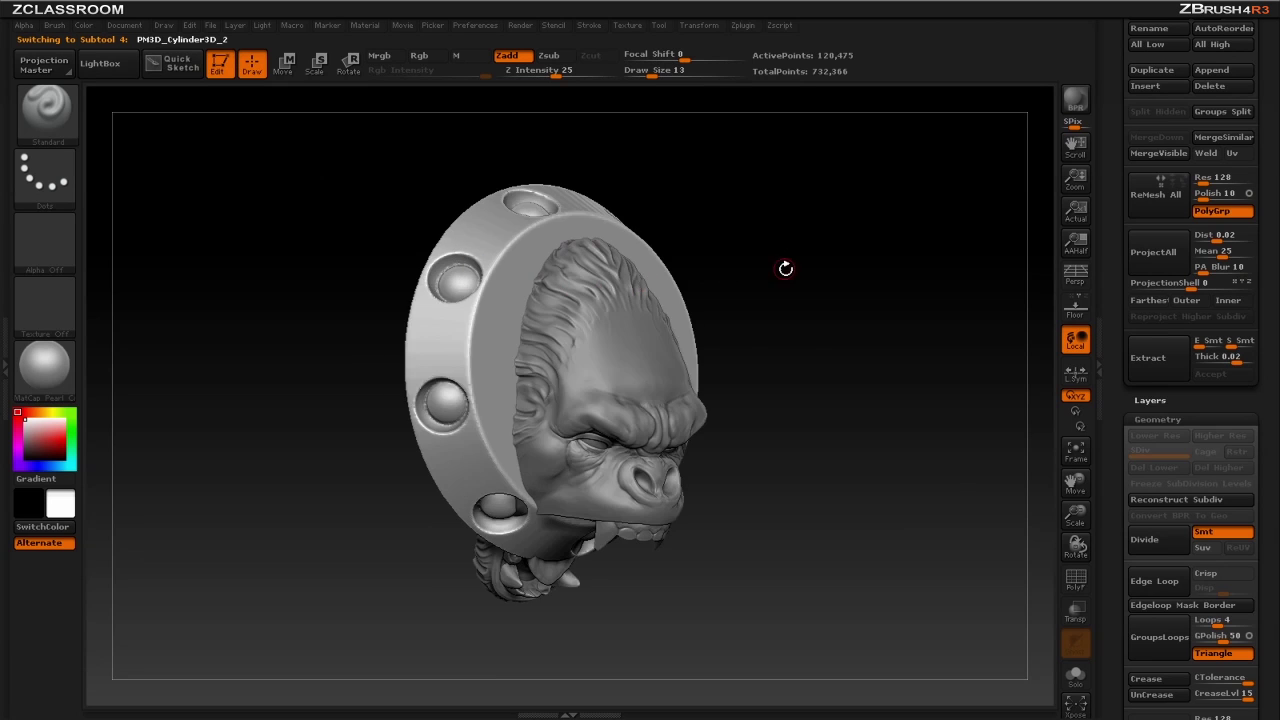
pyautogui.moveTo(785, 268); pyautogui.dragTo(997, 299)
pyautogui.moveTo(1106, 282); pyautogui.dragTo(1103, 453)
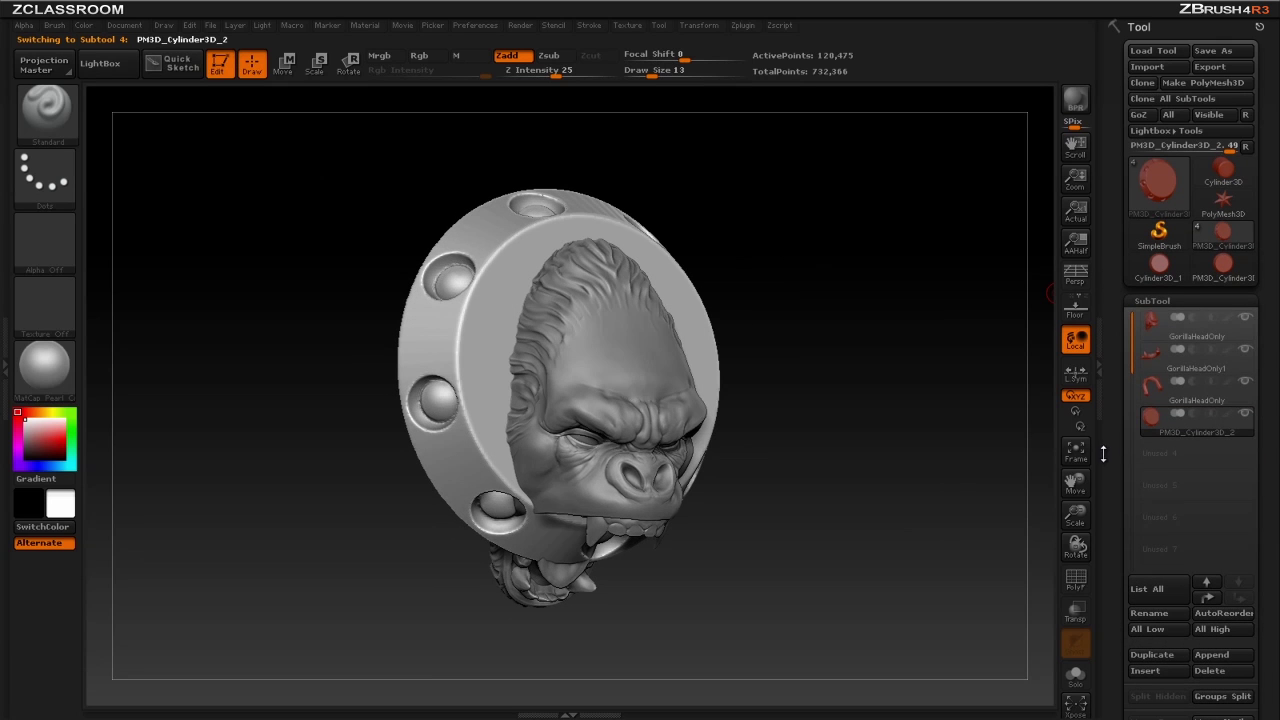
pyautogui.click(1208, 599)
pyautogui.click(1208, 599)
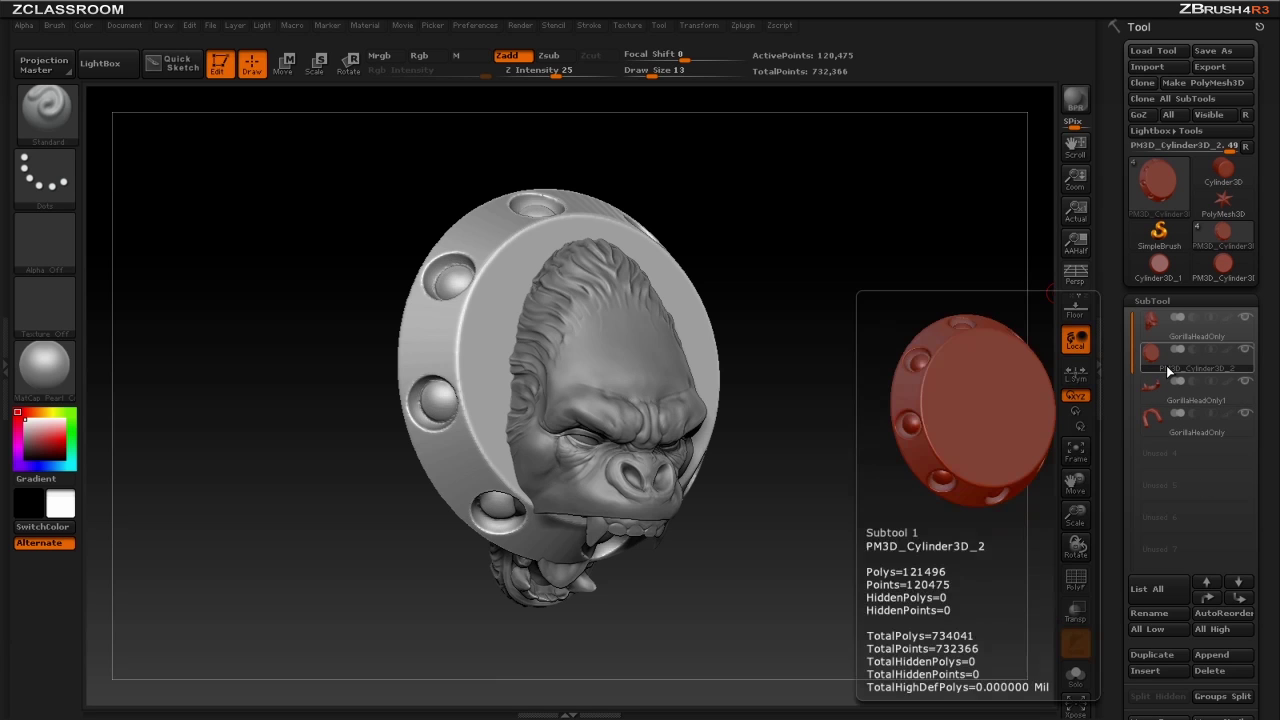
# Select the gorilla head SubTool and merge it down with the disc SubTool
pyautogui.click(1197, 338)
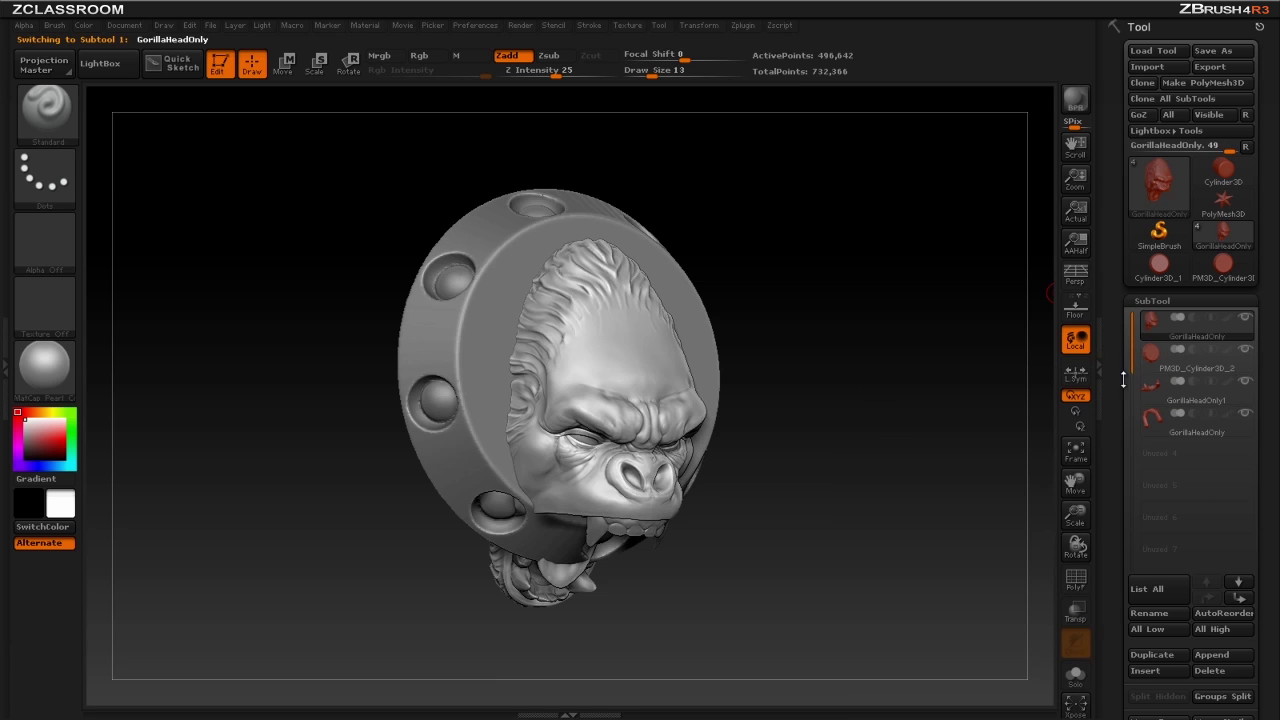
pyautogui.moveTo(1113, 394); pyautogui.dragTo(1130, 292)
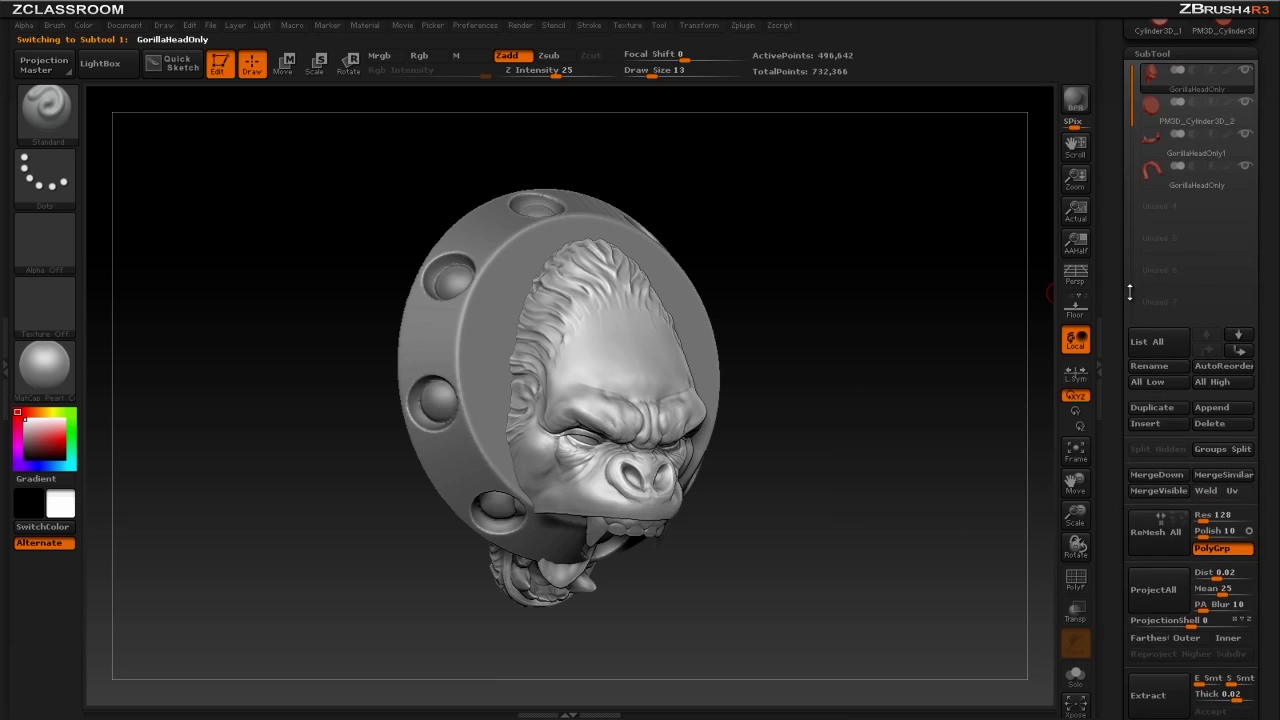
pyautogui.click(1180, 476)
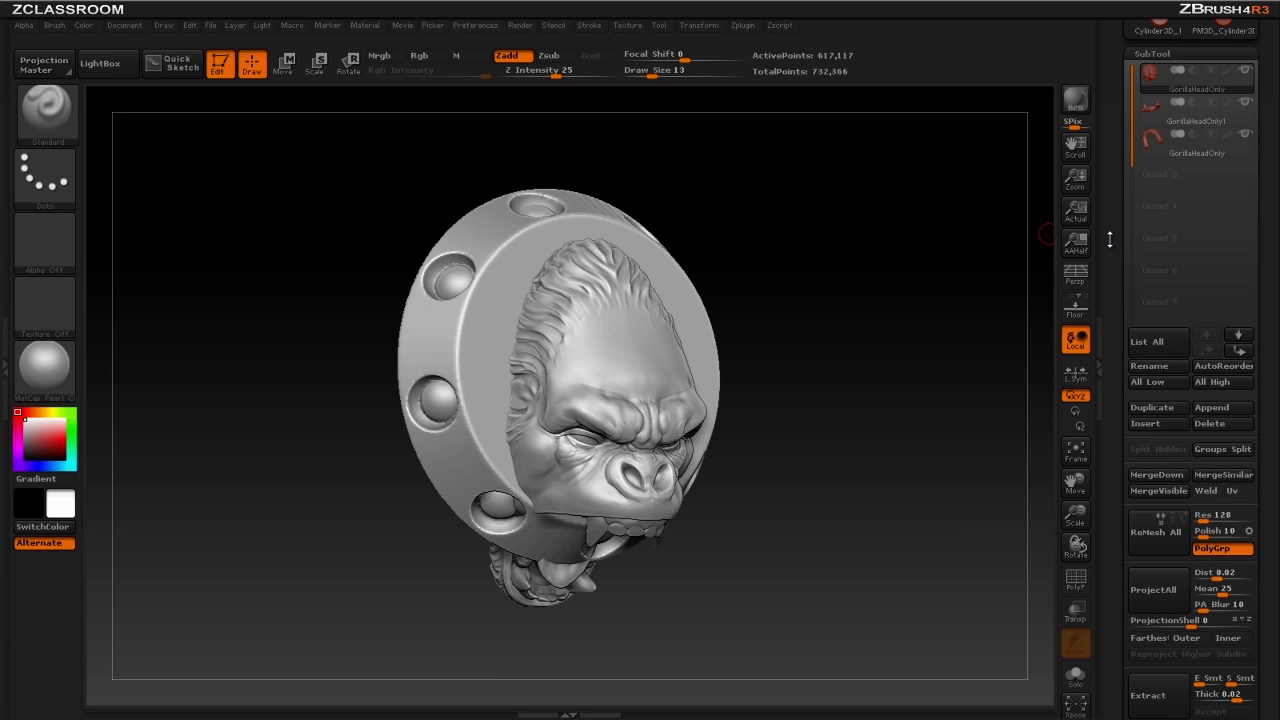
# Try remeshing the merged head and disc with DynaMesh at resolution 128, check the surface detail and undo it
pyautogui.moveTo(1109, 239); pyautogui.dragTo(1108, 121)
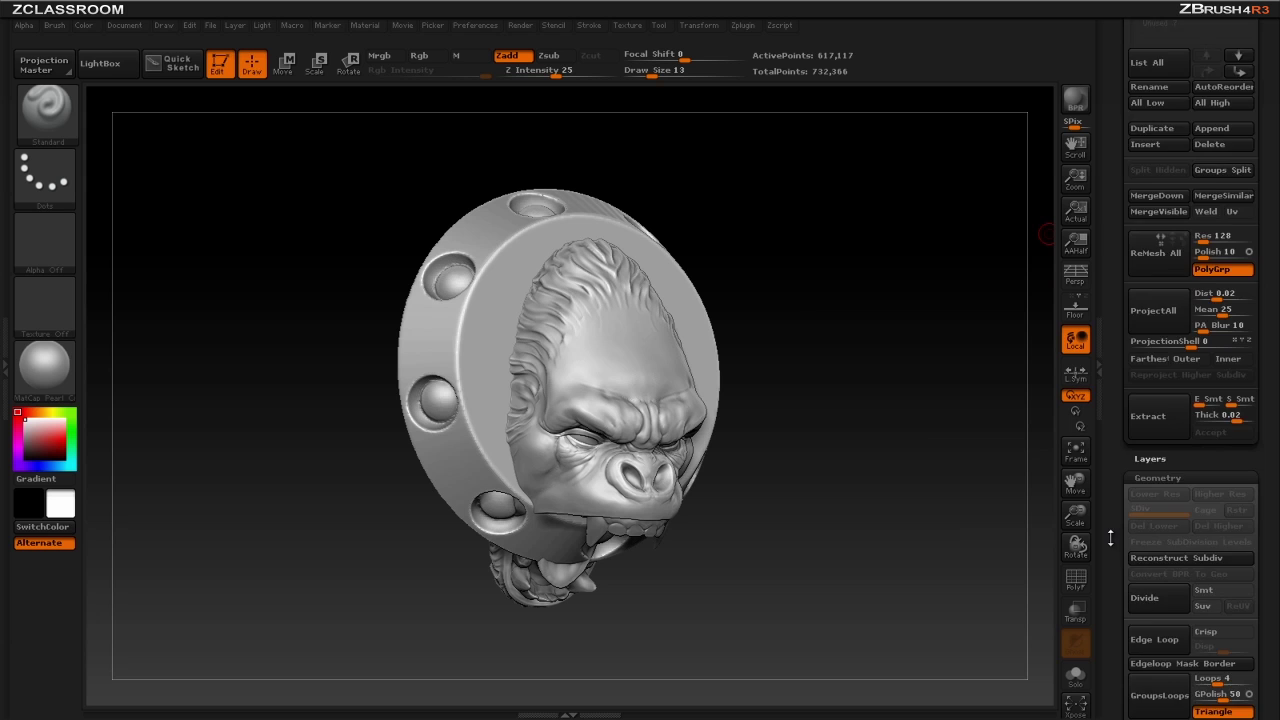
pyautogui.moveTo(1110, 538); pyautogui.dragTo(1109, 367)
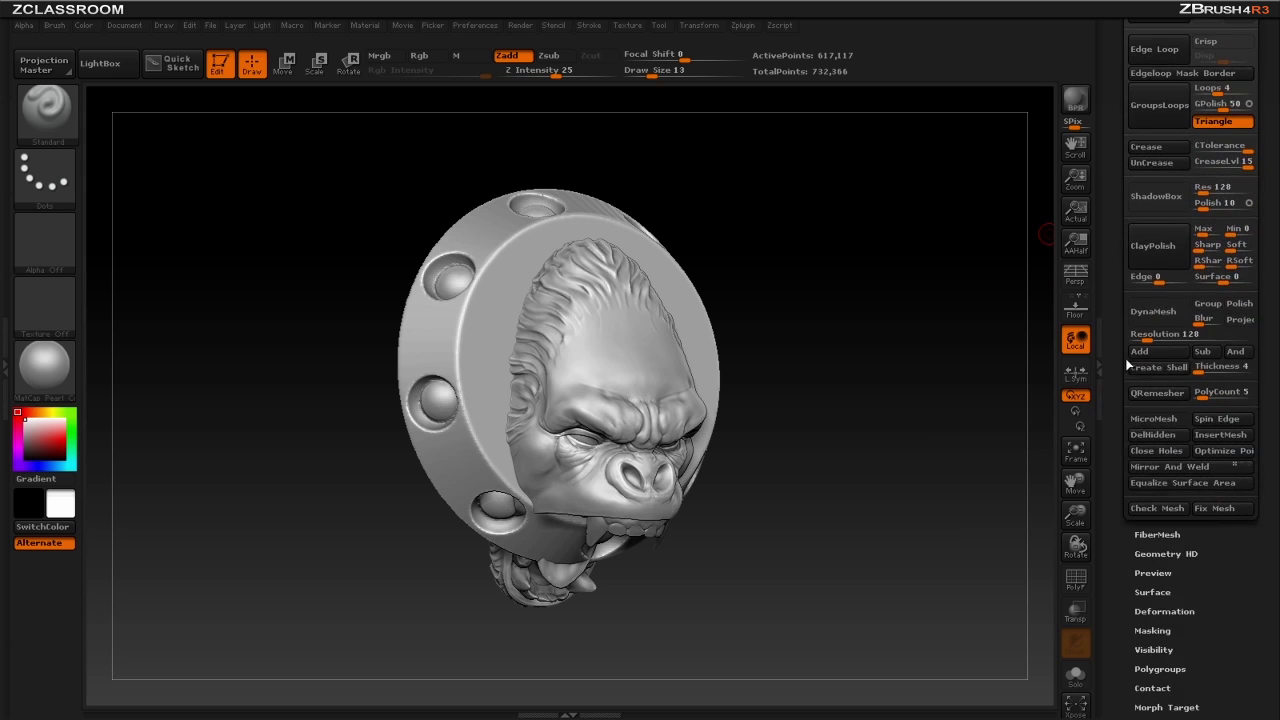
pyautogui.click(1158, 314)
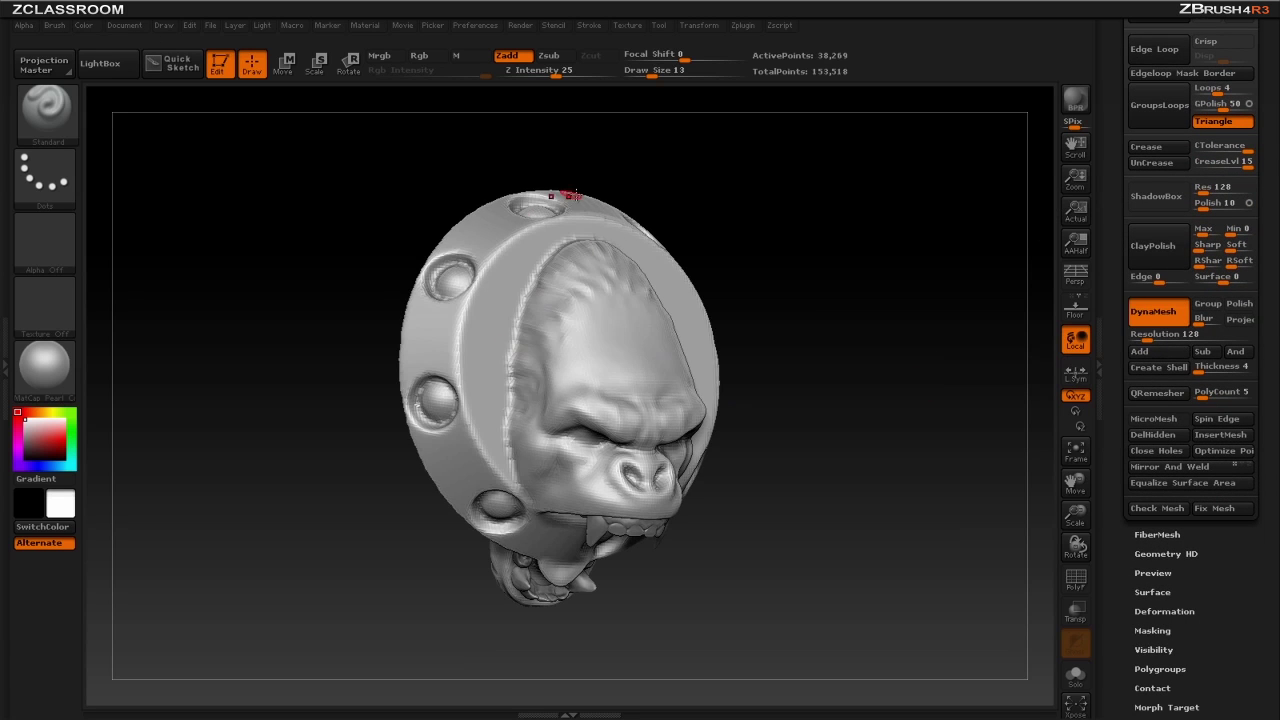
pyautogui.moveTo(808, 268)
pyautogui.mouseDown()
pyautogui.moveTo(834, 203)
pyautogui.moveTo(845, 320)
pyautogui.mouseUp()
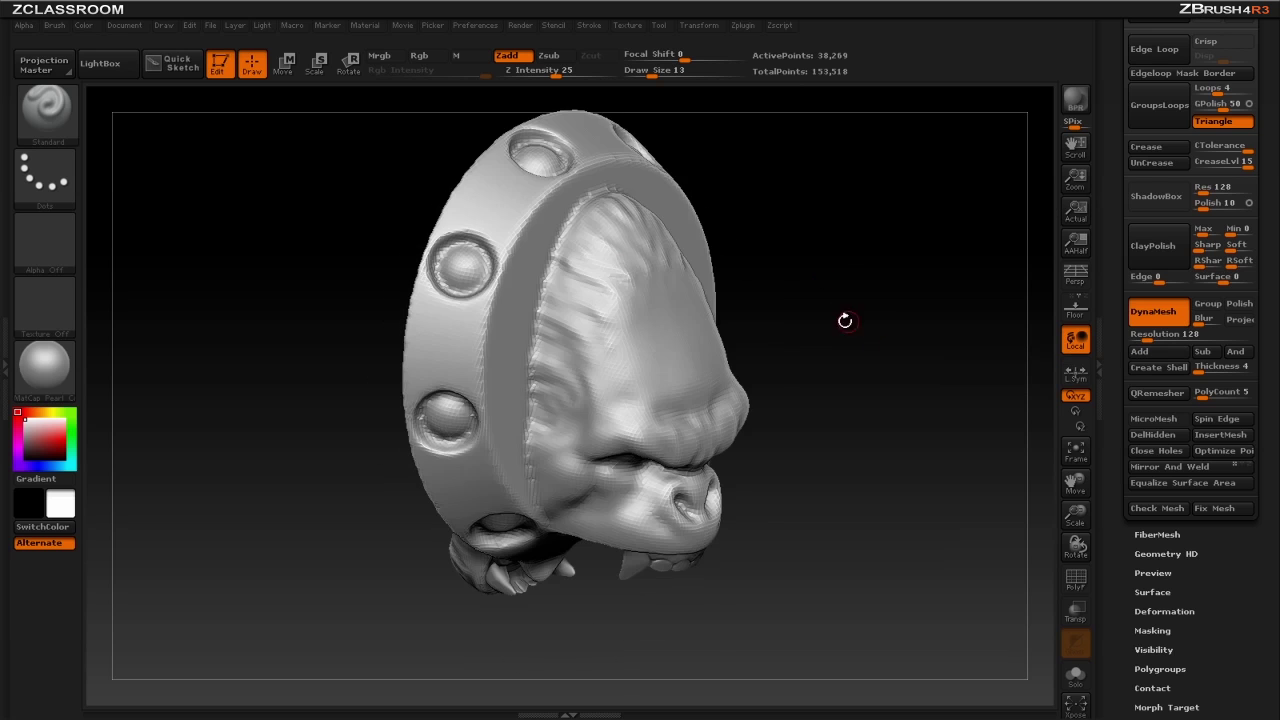
pyautogui.moveTo(675, 156); pyautogui.dragTo(841, 244)
pyautogui.moveTo(780, 205); pyautogui.dragTo(713, 307)
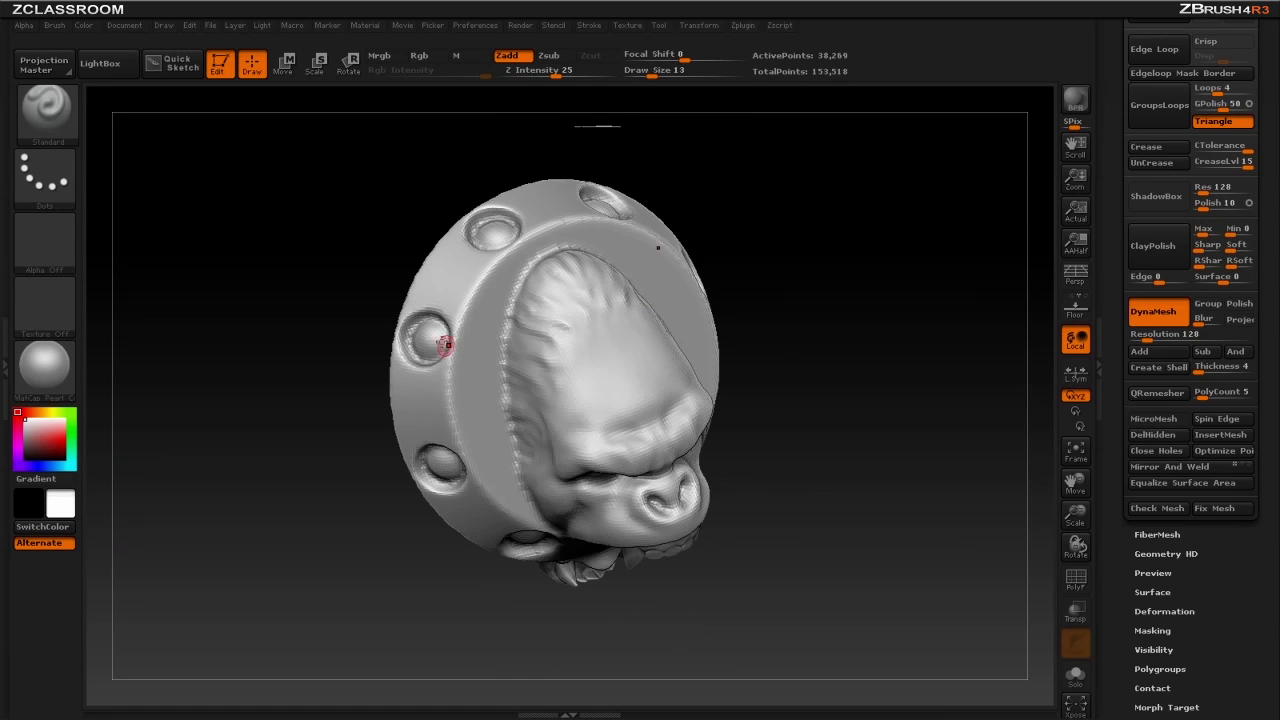
pyautogui.moveTo(752, 226); pyautogui.dragTo(806, 211)
pyautogui.hotkey('ctrl', 'z')
# Set the DynaMesh resolution to 256 and remesh the merged gorilla head and disc
pyautogui.moveTo(766, 280); pyautogui.dragTo(778, 260)
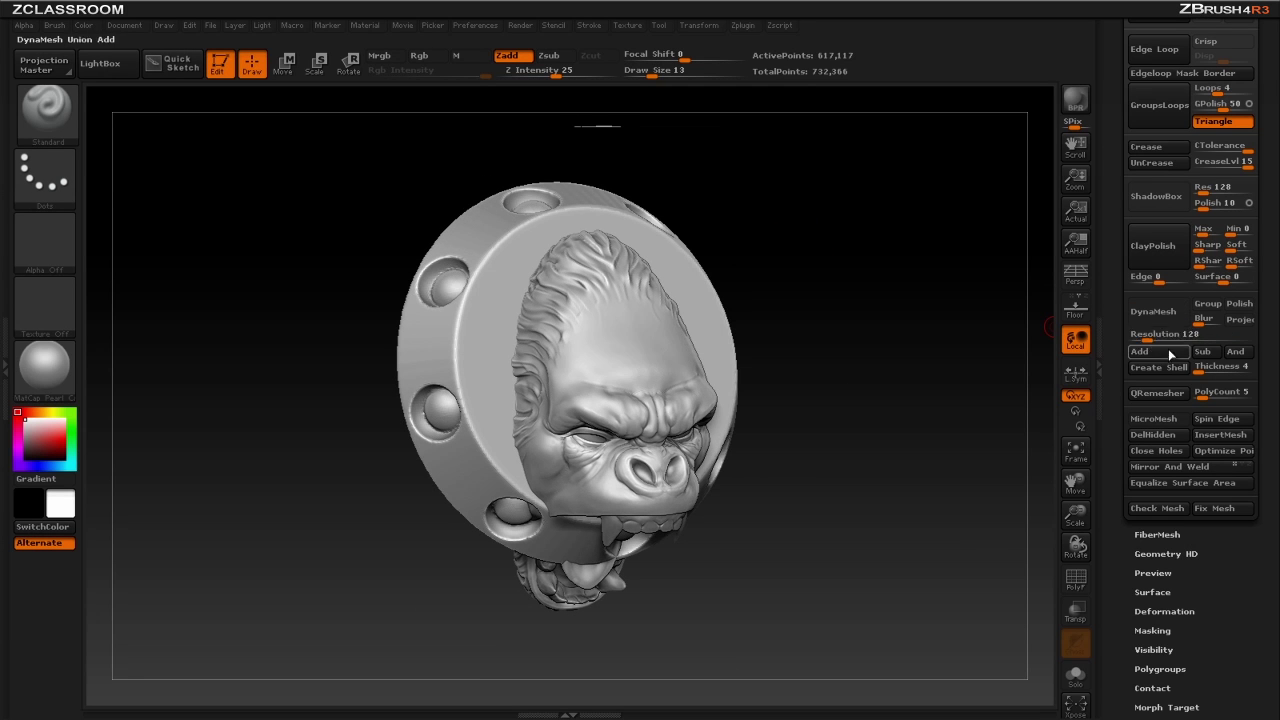
pyautogui.click(1149, 339)
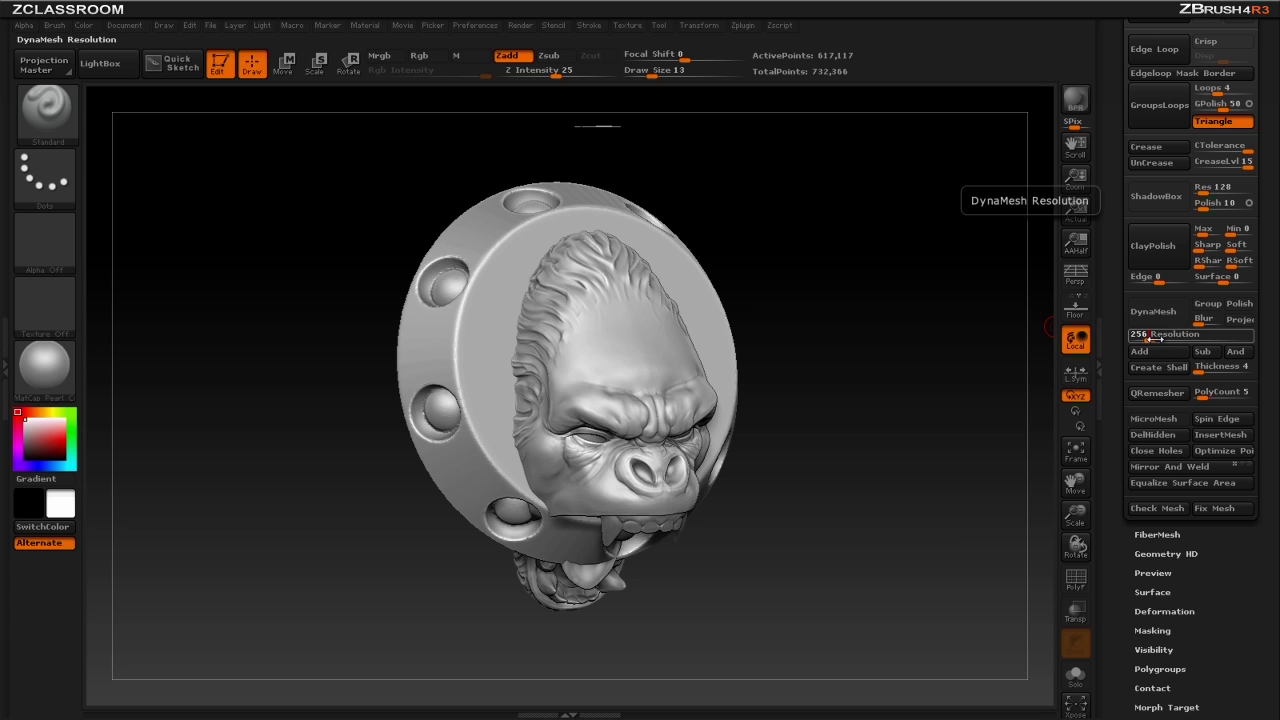
pyautogui.click(1153, 311)
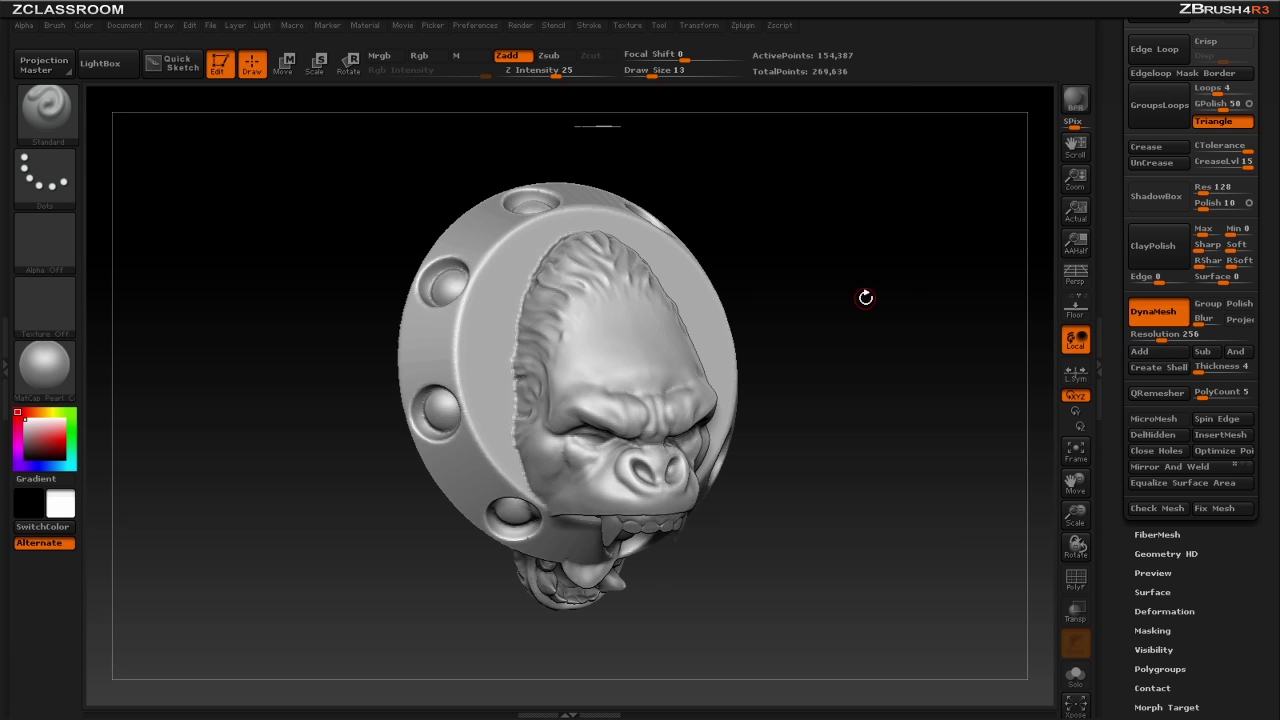
# Undo the last remesh and remesh the merged head and disc with DynaMesh at resolution 256 with Project enabled
pyautogui.moveTo(848, 305)
pyautogui.mouseDown()
pyautogui.moveTo(780, 226)
pyautogui.moveTo(909, 297)
pyautogui.moveTo(670, 305)
pyautogui.moveTo(590, 289)
pyautogui.mouseUp()
pyautogui.hotkey('ctrl', 'z')
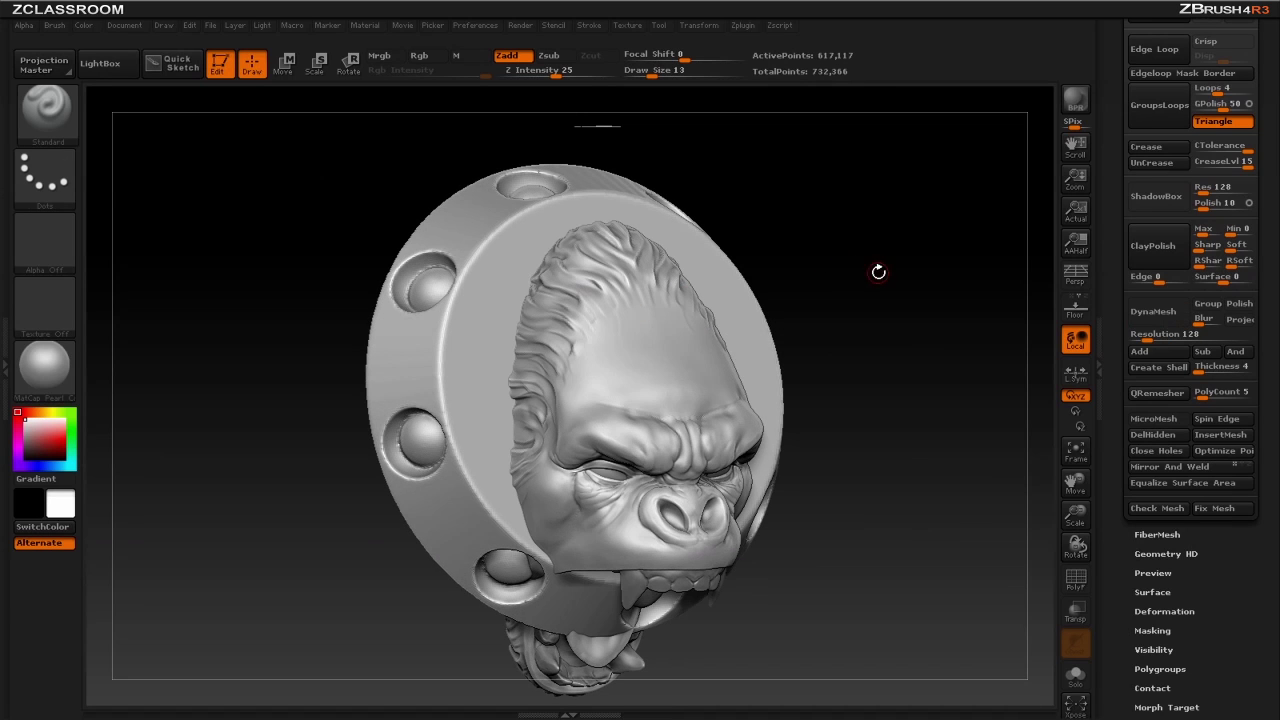
pyautogui.click(1145, 334)
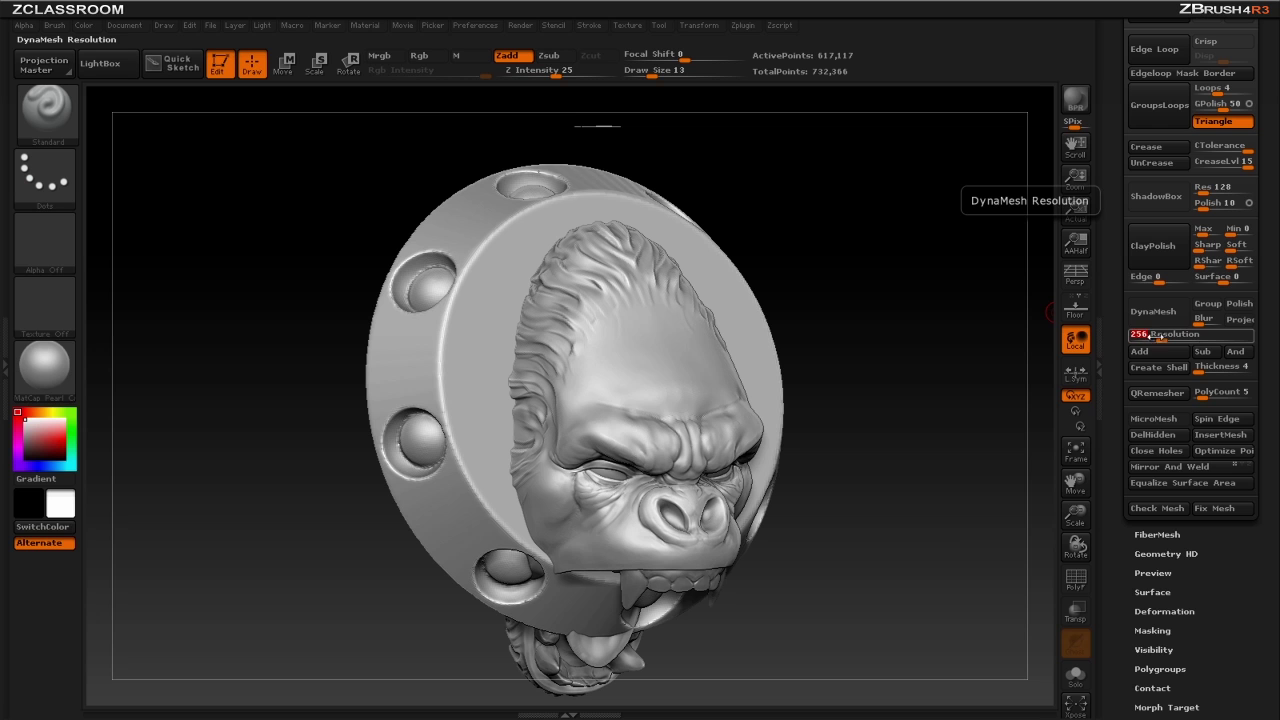
pyautogui.write('256')
pyautogui.press('Return')
pyautogui.click(1240, 319)
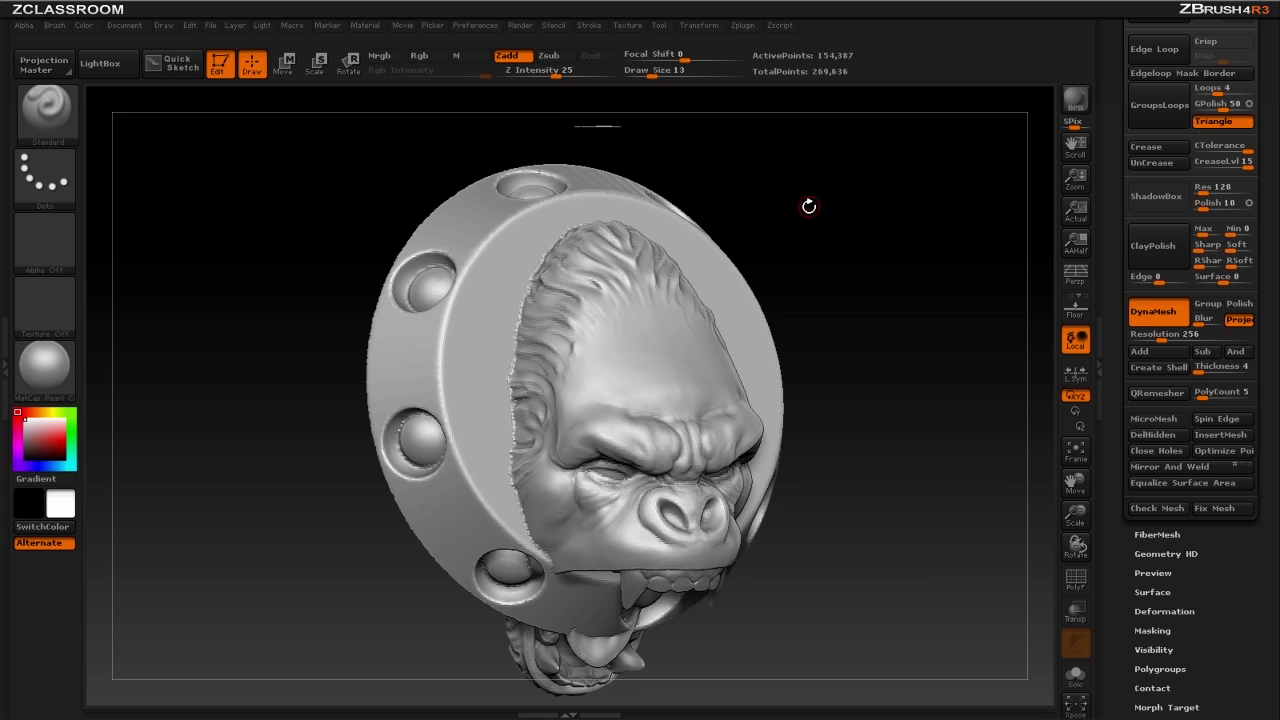
# Display the wireframe and hide the two SubTools holding the gorilla's teeth, leaving the fused head and disc visible
pyautogui.moveTo(809, 206); pyautogui.dragTo(572, 233)
pyautogui.click(1076, 580)
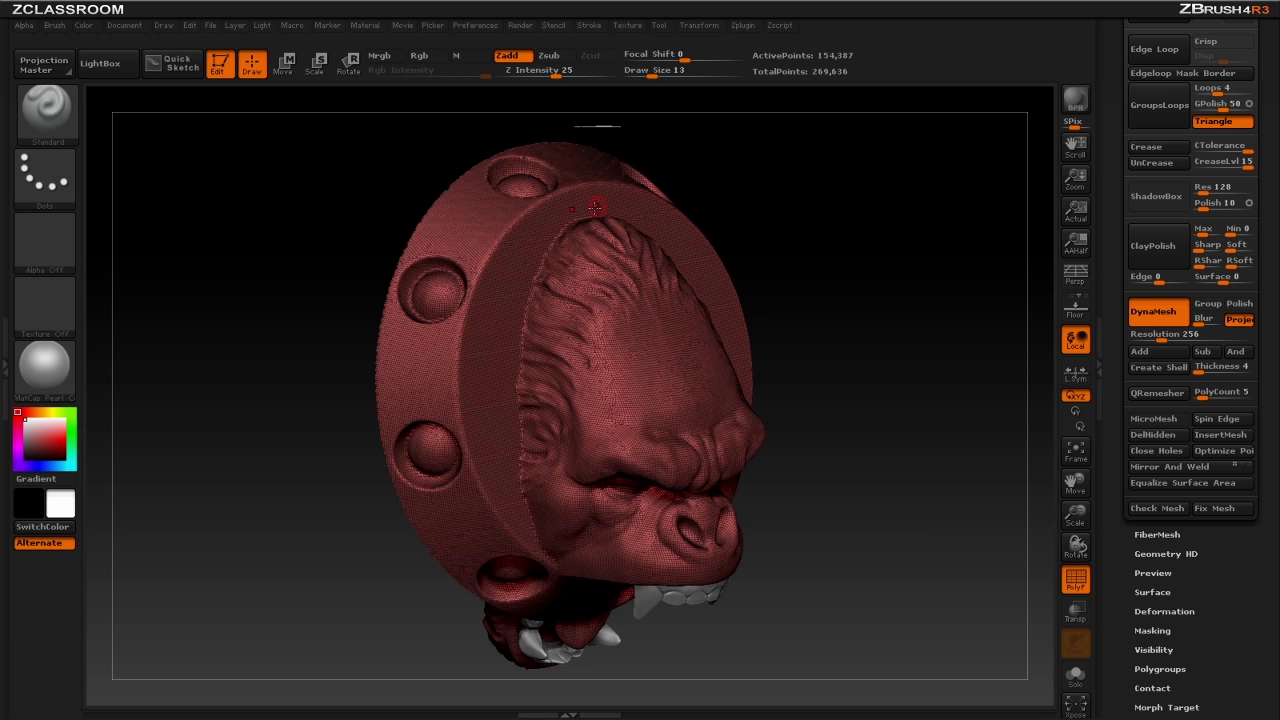
pyautogui.moveTo(880, 374); pyautogui.dragTo(698, 582)
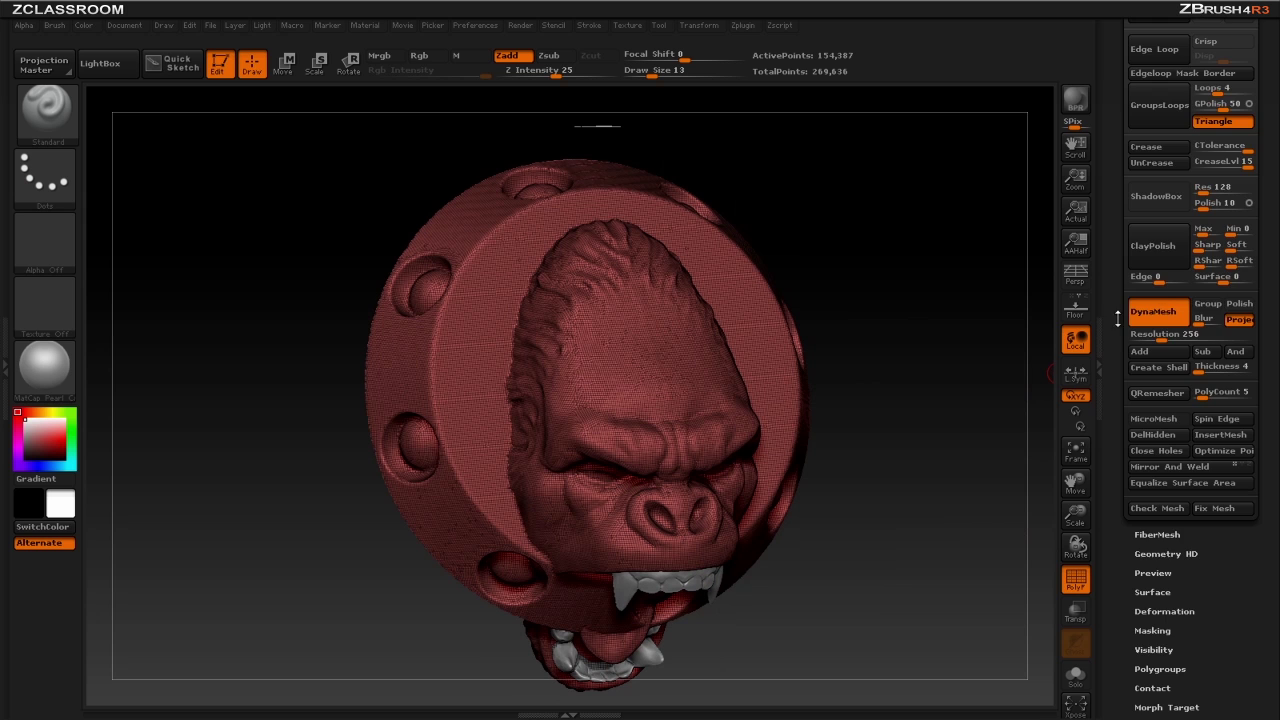
pyautogui.moveTo(1118, 318); pyautogui.dragTo(1108, 690)
pyautogui.moveTo(1108, 178); pyautogui.dragTo(1106, 676)
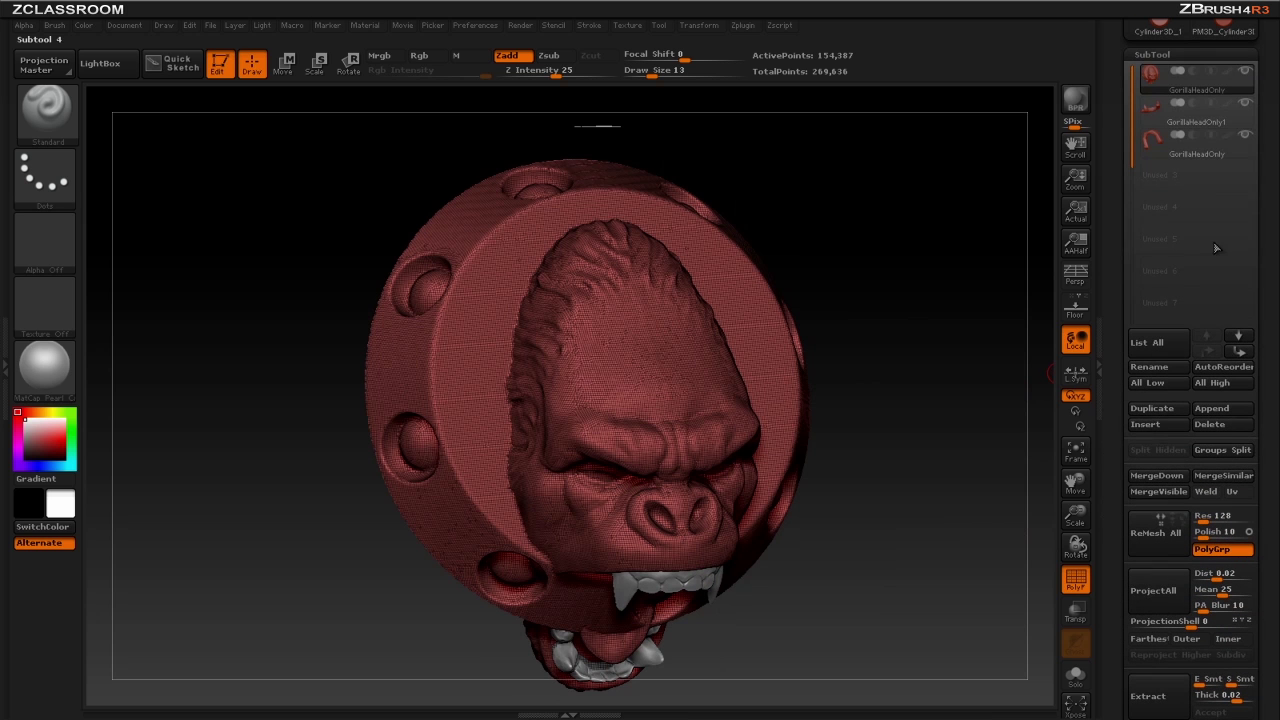
pyautogui.click(1243, 135)
pyautogui.click(1245, 103)
pyautogui.keyDown('alt'); pyautogui.moveTo(900, 358); pyautogui.dragTo(871, 320); pyautogui.keyUp('alt')
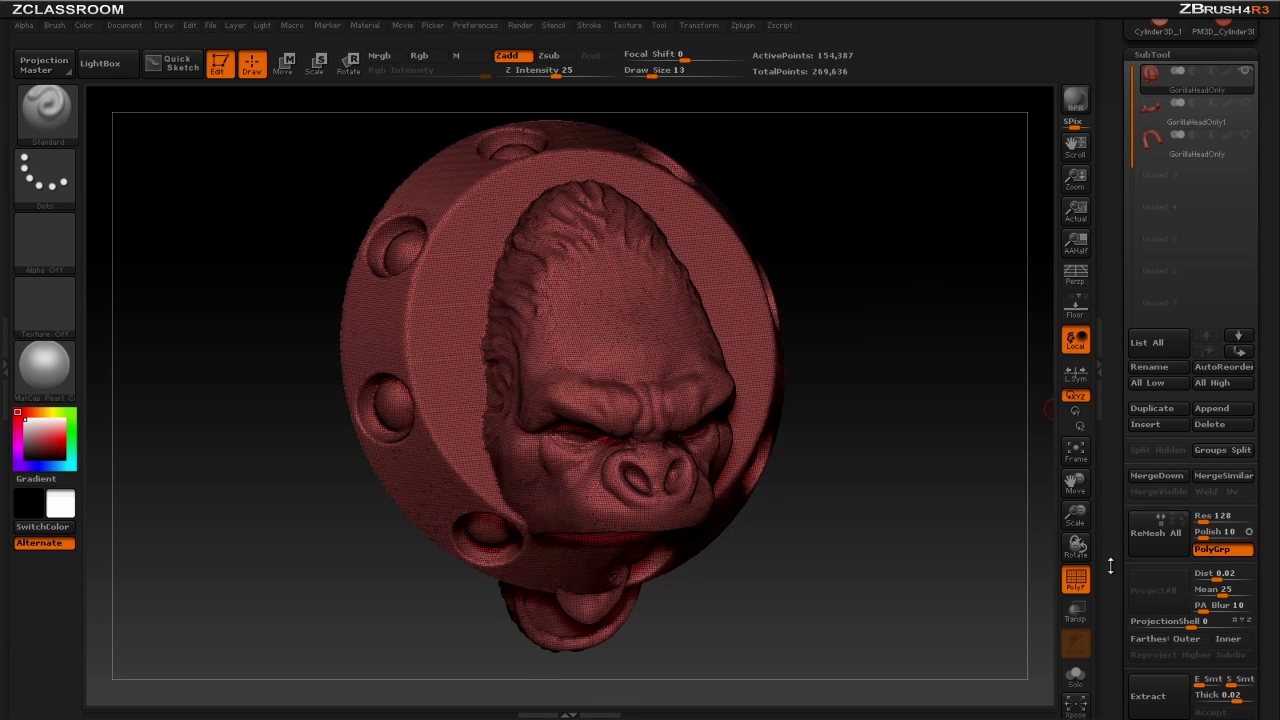
# Turn off the wireframe and examine the seam between the gorilla head and the disc from both sides and the front
pyautogui.moveTo(1110, 565); pyautogui.dragTo(1108, 391)
pyautogui.click(1080, 587)
pyautogui.moveTo(889, 307); pyautogui.dragTo(905, 318)
pyautogui.moveTo(781, 195); pyautogui.dragTo(721, 224)
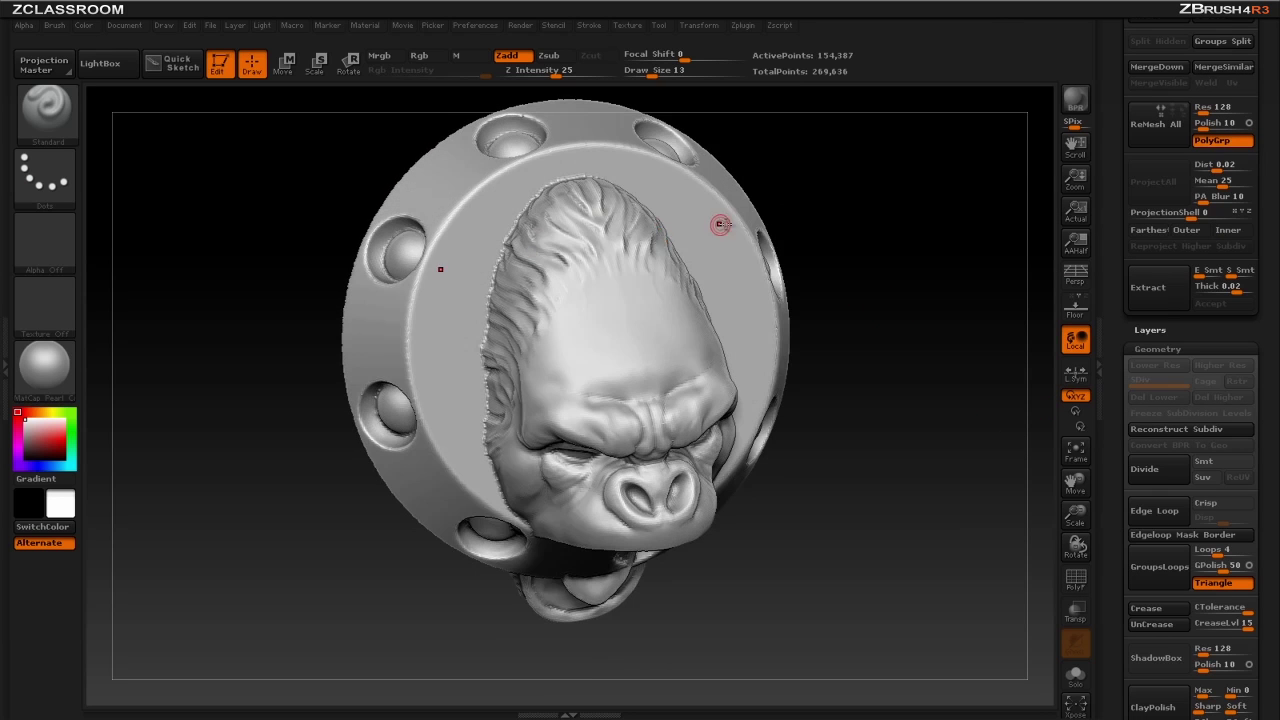
pyautogui.press('shift')
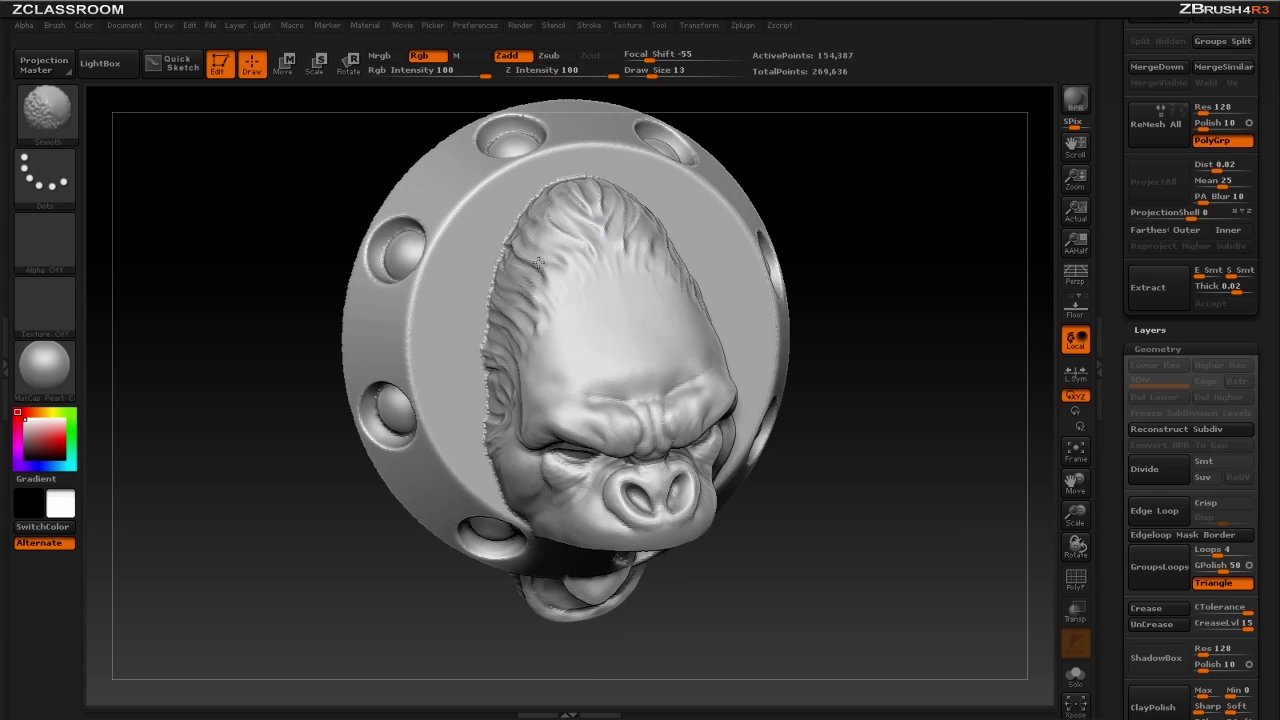
pyautogui.moveTo(829, 246); pyautogui.dragTo(1037, 323)
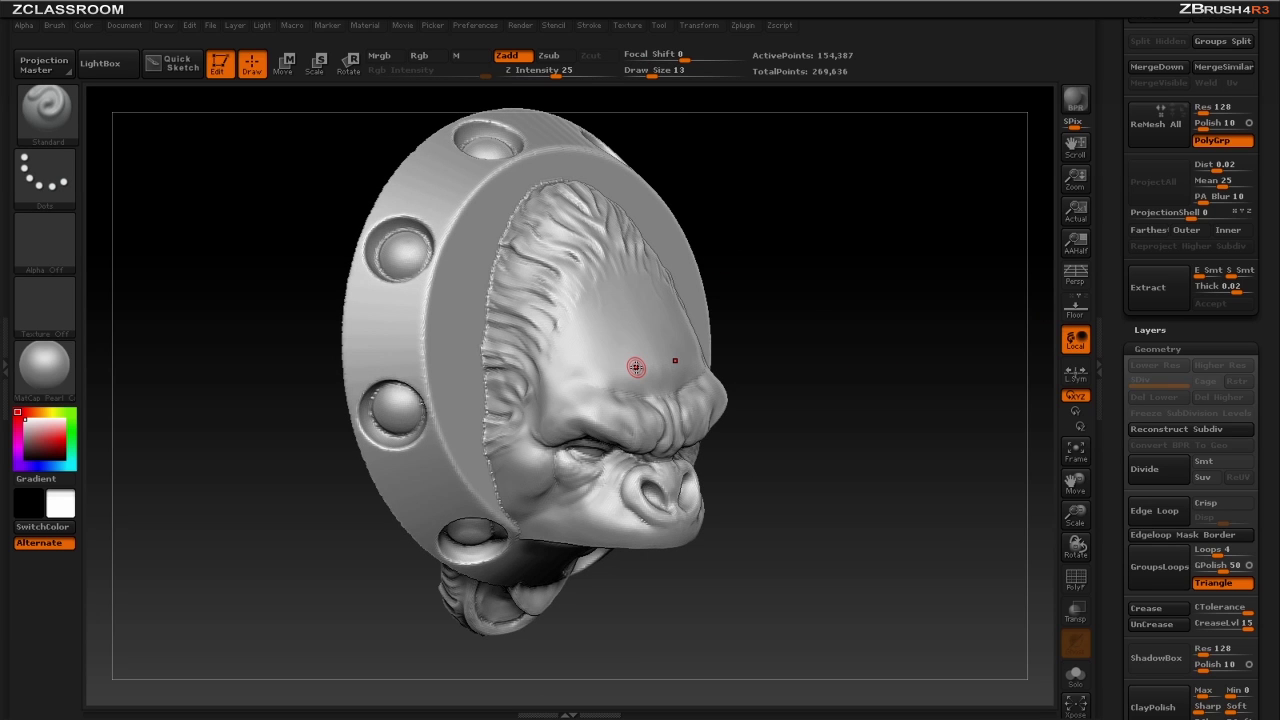
pyautogui.moveTo(891, 252); pyautogui.dragTo(645, 261)
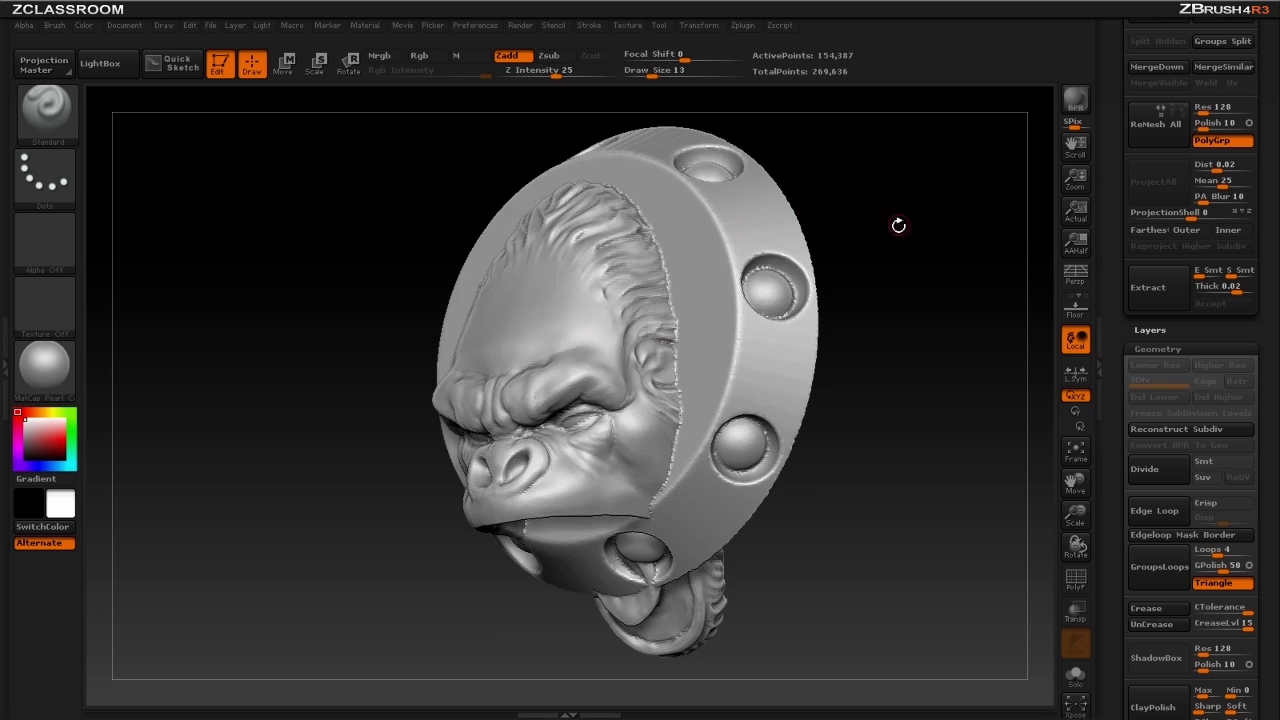
pyautogui.moveTo(898, 226); pyautogui.dragTo(939, 267)
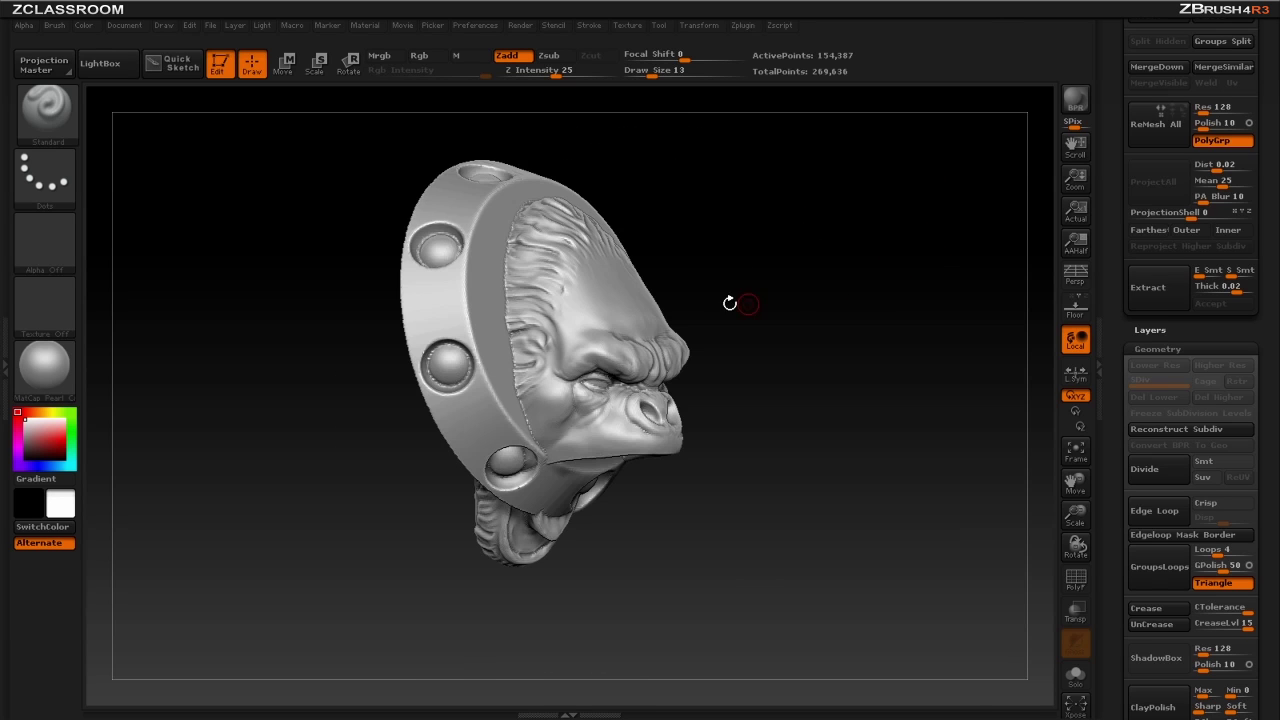
pyautogui.moveTo(797, 308); pyautogui.dragTo(849, 275)
pyautogui.moveTo(843, 213); pyautogui.dragTo(857, 205)
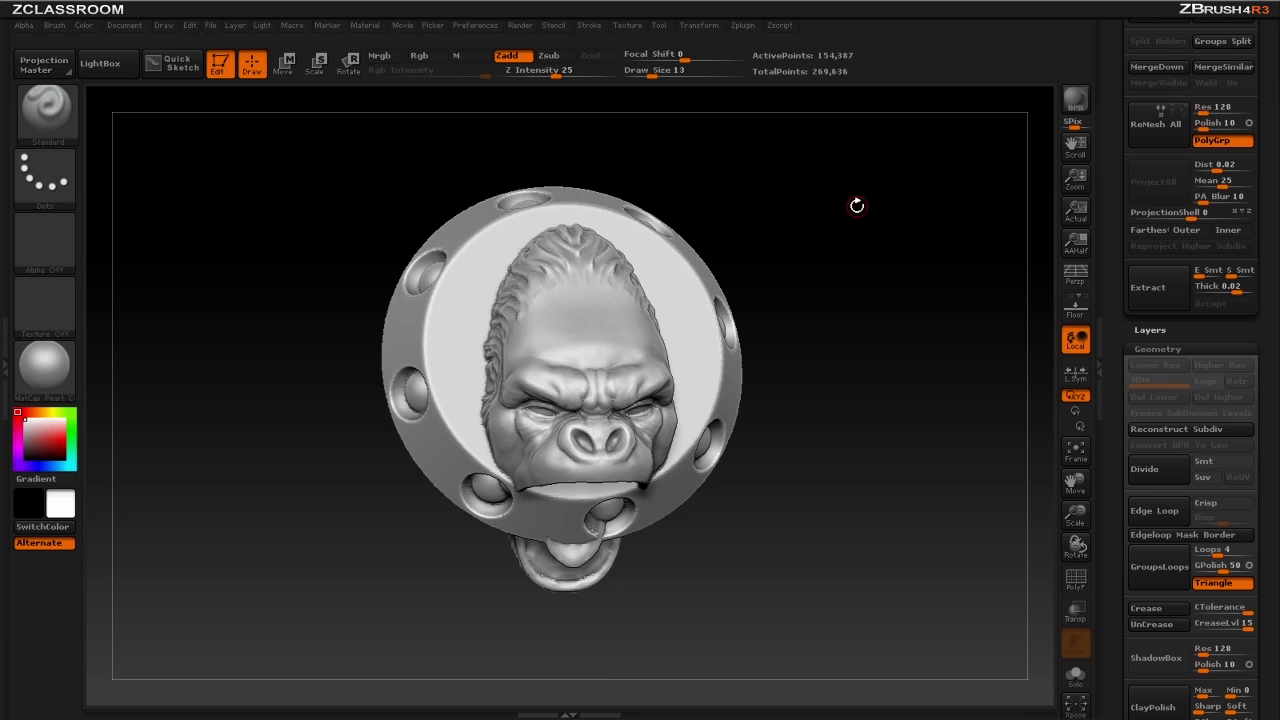
# Try adding a mirrored pair of spheres to the gorilla's forehead with an insert mesh brush
pyautogui.press('b')
pyautogui.press('i')
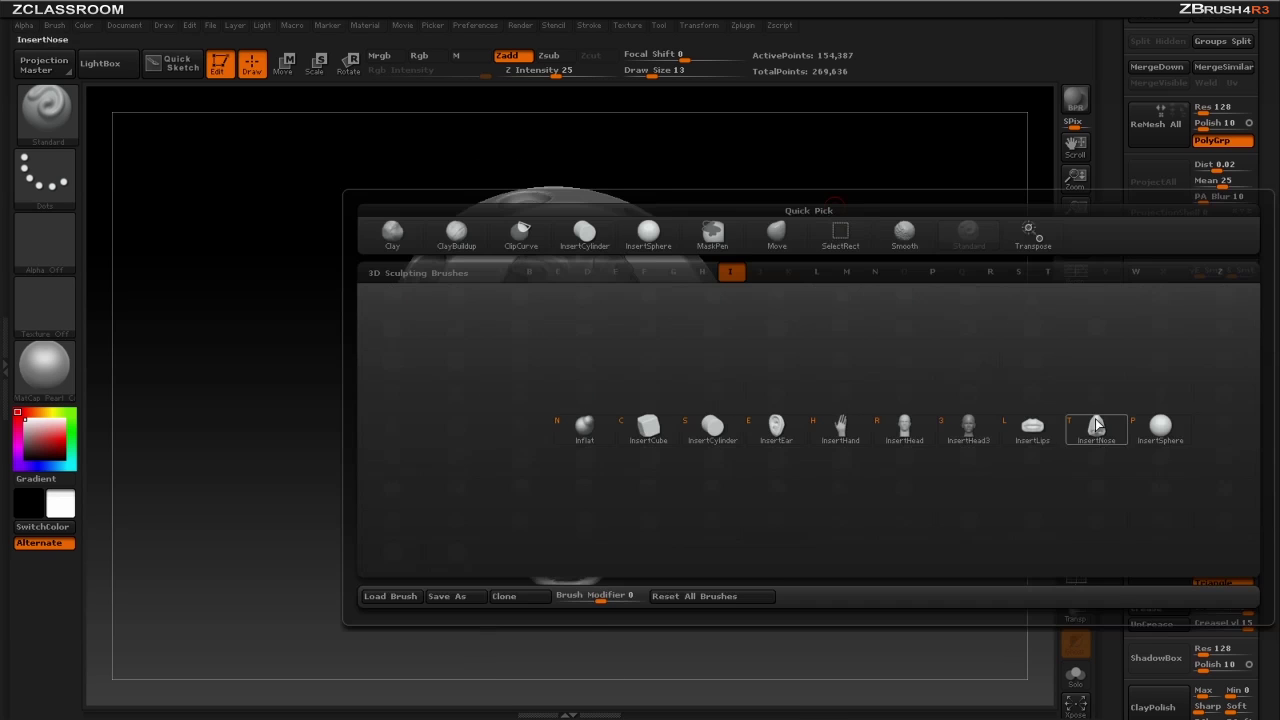
pyautogui.click(1095, 432)
pyautogui.moveTo(620, 299); pyautogui.dragTo(622, 333)
pyautogui.moveTo(775, 263); pyautogui.dragTo(869, 262)
# Pull the two inserted spheres upward into pointed horns with the Move brush at draw size 53
pyautogui.press('b')
pyautogui.press('m')
pyautogui.press('v')
pyautogui.moveTo(609, 284)
pyautogui.mouseDown()
pyautogui.moveTo(660, 201)
pyautogui.moveTo(697, 190)
pyautogui.mouseUp()
pyautogui.moveTo(858, 226); pyautogui.dragTo(700, 220)
pyautogui.press(']')
pyautogui.press(']')
pyautogui.moveTo(600, 279); pyautogui.dragTo(580, 276)
pyautogui.moveTo(514, 309)
pyautogui.mouseDown()
pyautogui.moveTo(828, 229)
pyautogui.moveTo(932, 338)
pyautogui.mouseUp()
# Try fusing the horns into the head with a DynaMesh update and inspect the resulting wireframe
pyautogui.keyDown('ctrl'); pyautogui.moveTo(835, 209); pyautogui.dragTo(935, 345); pyautogui.keyUp('ctrl')
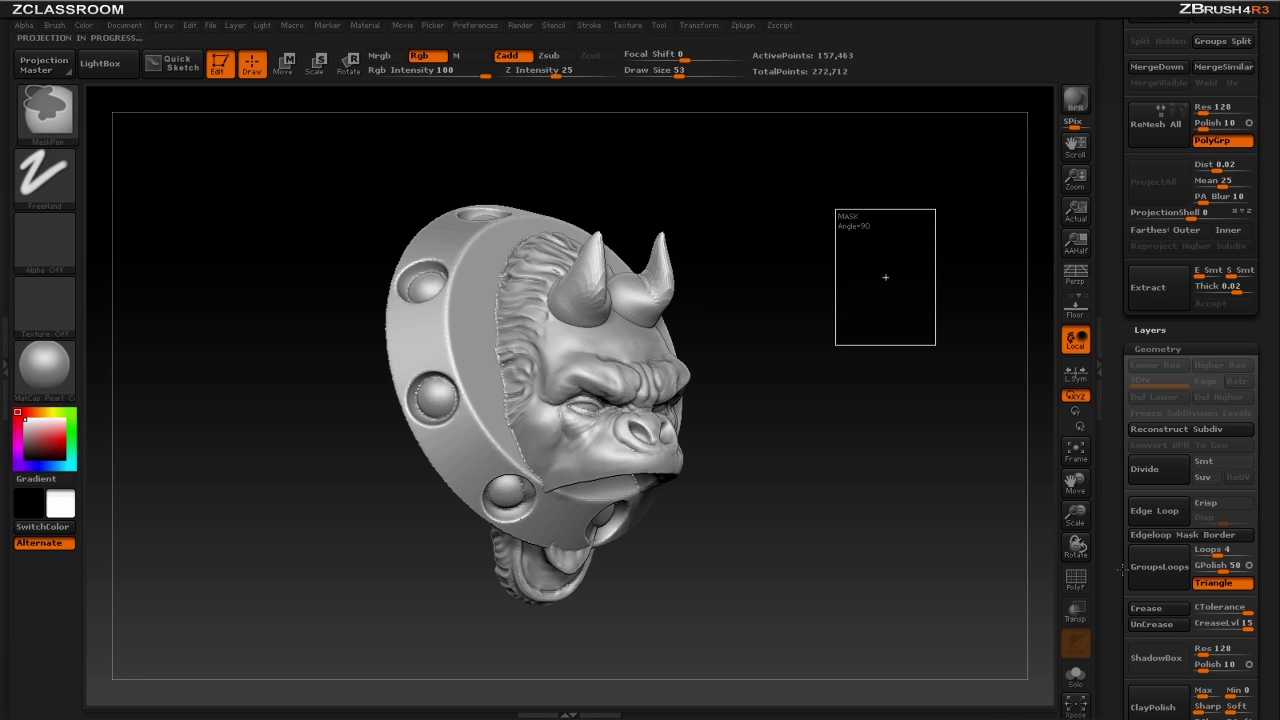
pyautogui.click(1075, 579)
pyautogui.moveTo(938, 271); pyautogui.dragTo(700, 262)
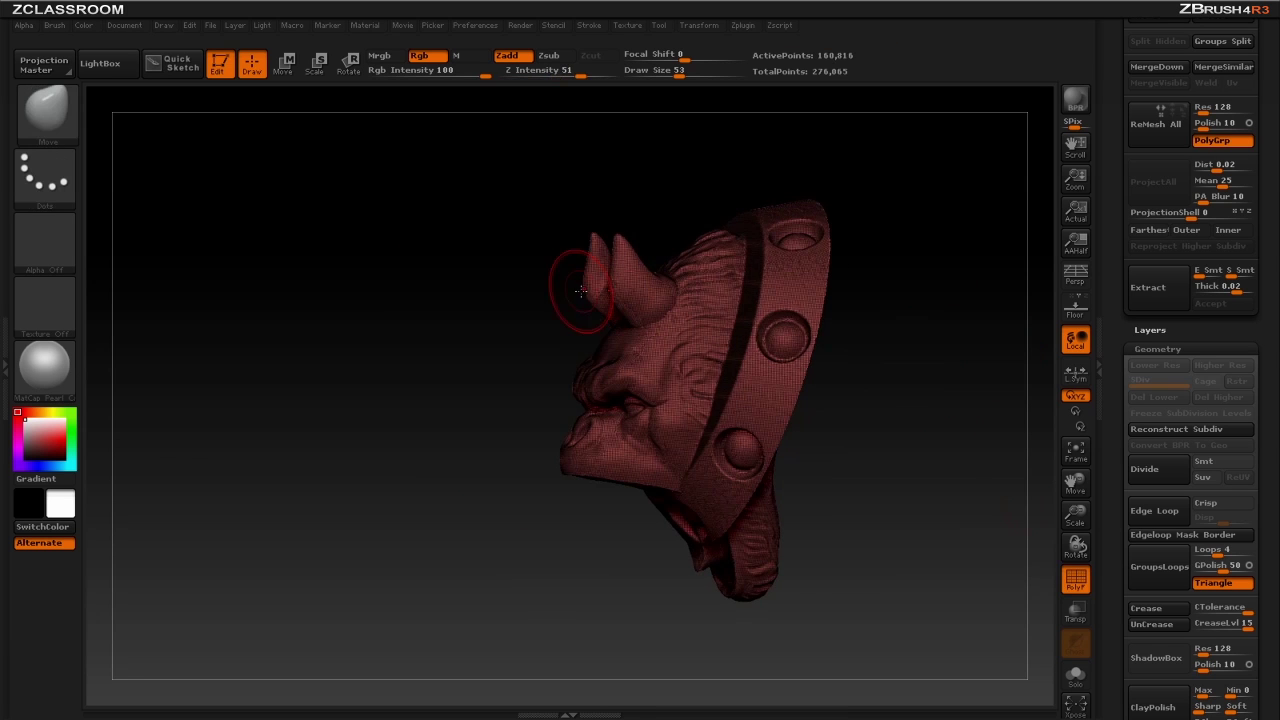
# Switch back to the Standard brush and set the draw size to 28
pyautogui.press('s')
pyautogui.moveTo(915, 274); pyautogui.dragTo(891, 274)
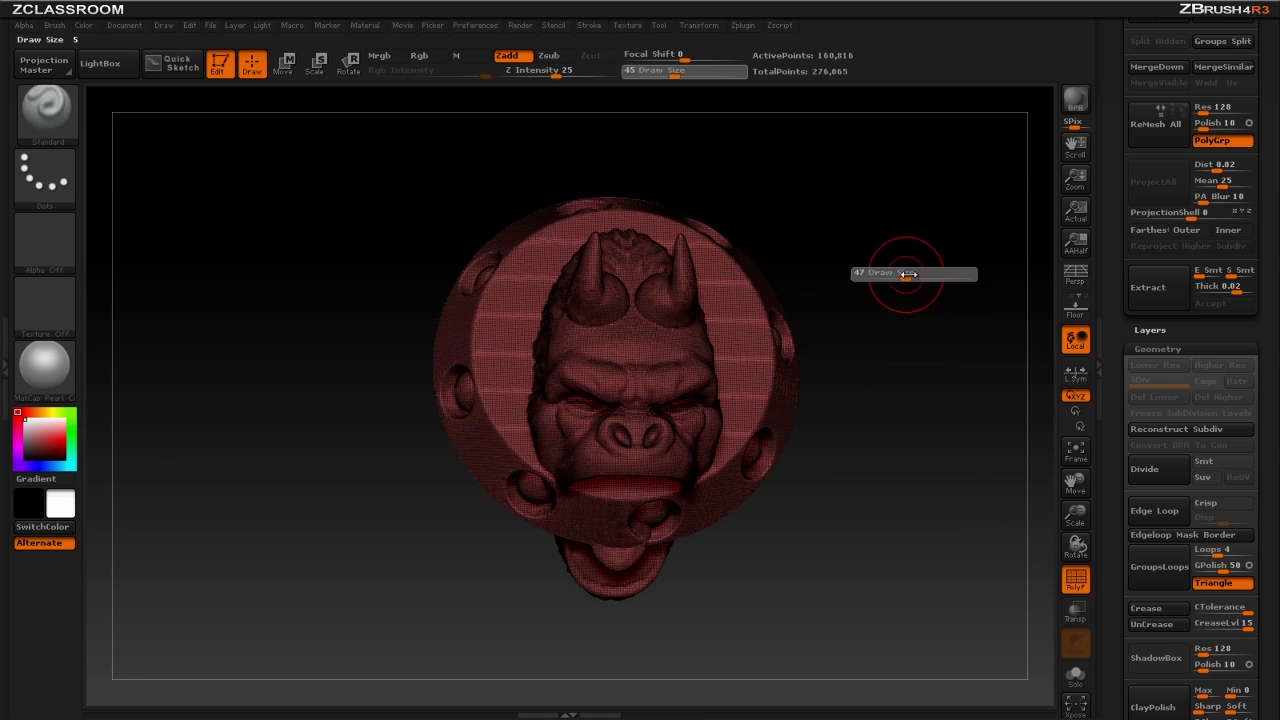
pyautogui.moveTo(852, 274); pyautogui.dragTo(940, 277)
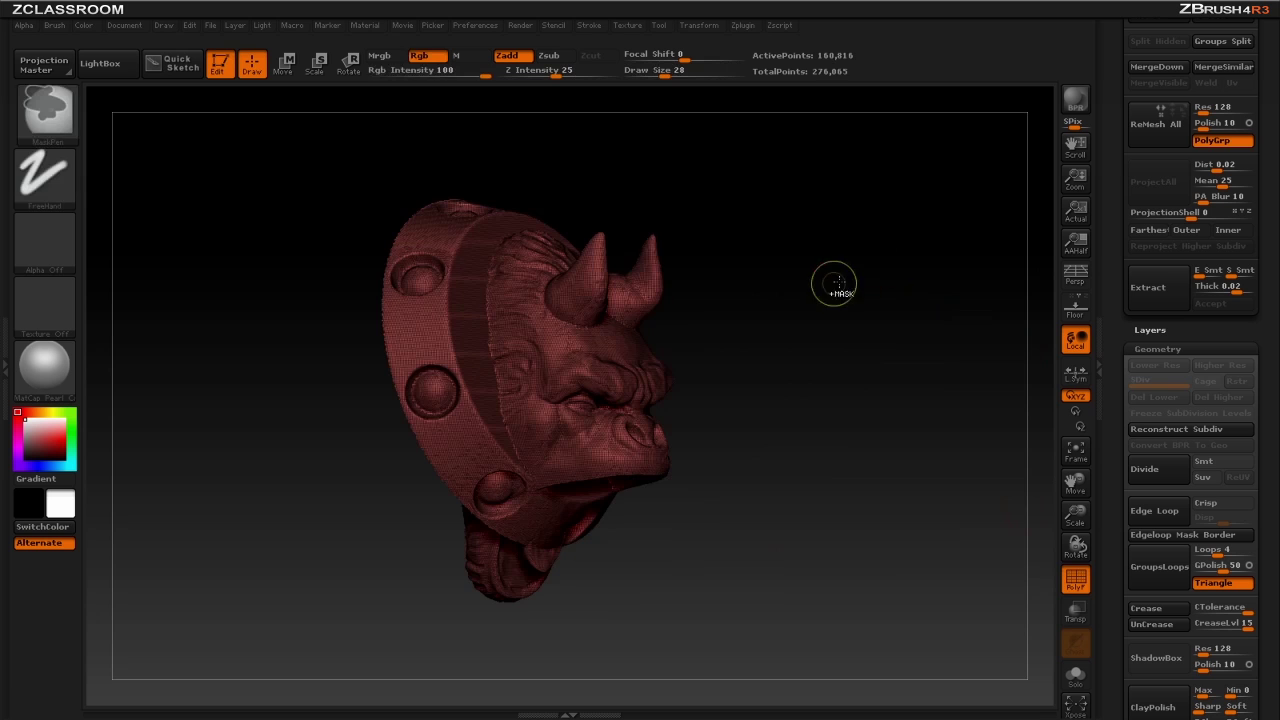
# Undo the horn remesh, the horn shaping and the sphere insertion on the gorilla's forehead
pyautogui.hotkey('ctrl', 'z')
pyautogui.hotkey('ctrl', 'z')
pyautogui.hotkey('ctrl', 'z')
pyautogui.hotkey('ctrl', 'z')
pyautogui.hotkey('ctrl', 'z')
pyautogui.hotkey('ctrl', 'z')
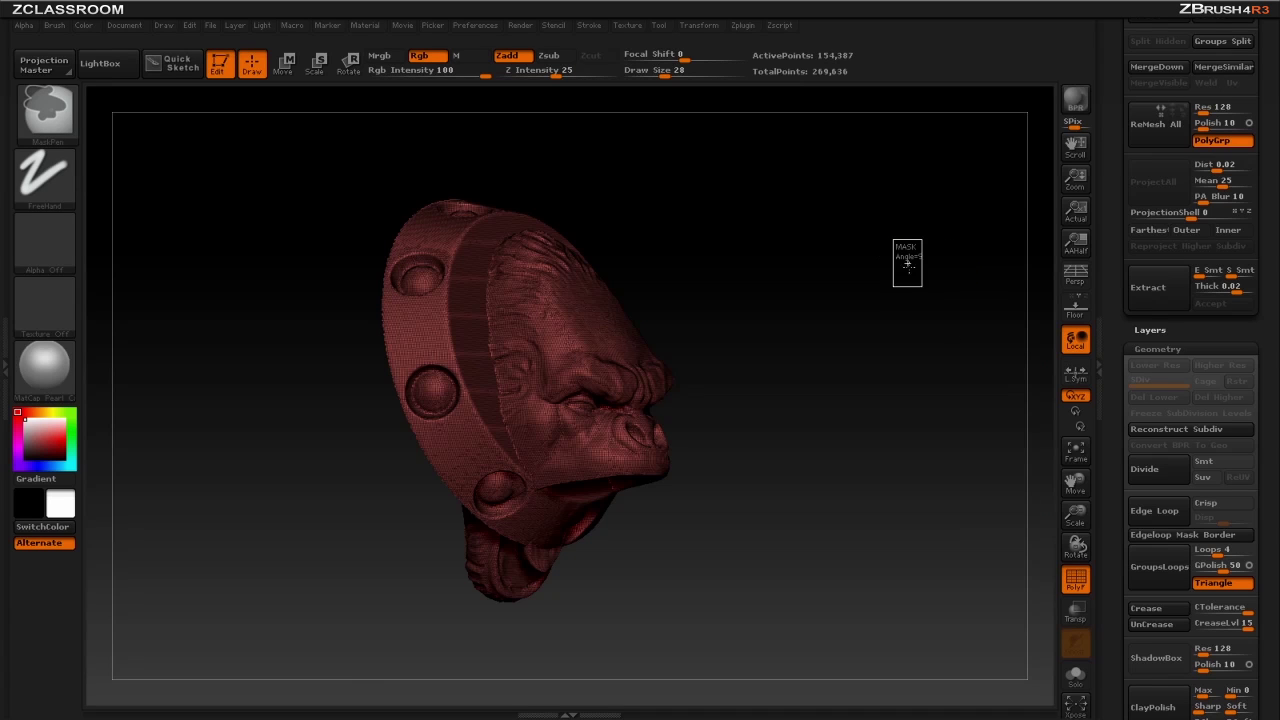